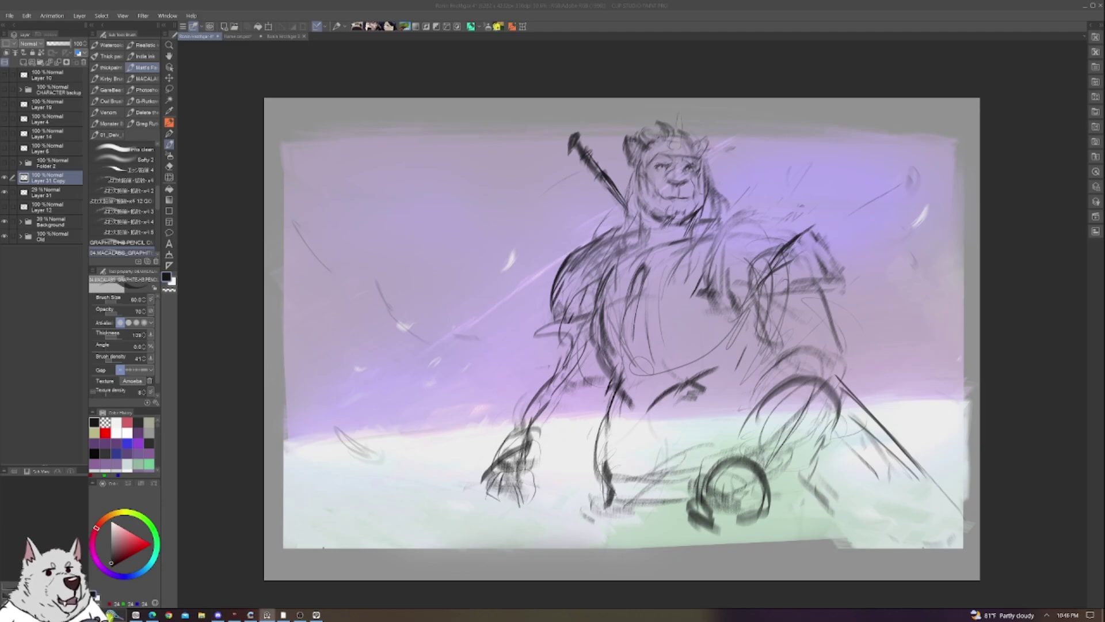
Step: Switch to the browser and look over the artist's Twitter profile, including the header artwork and the pinned tweet
key(alt+Tab)
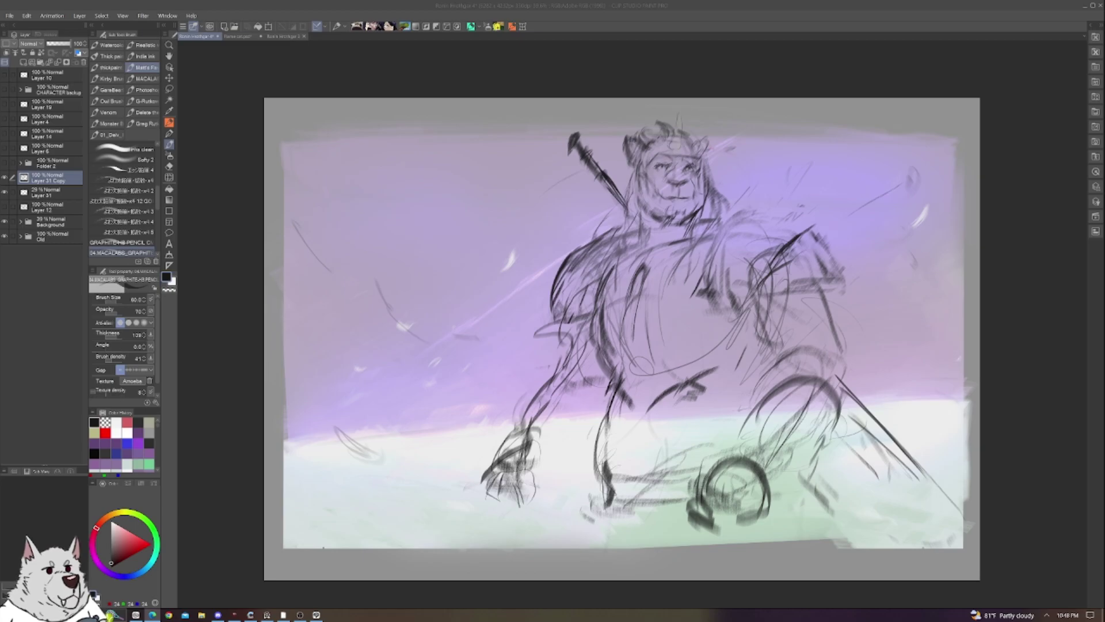
drag(291, 163, 483, 79)
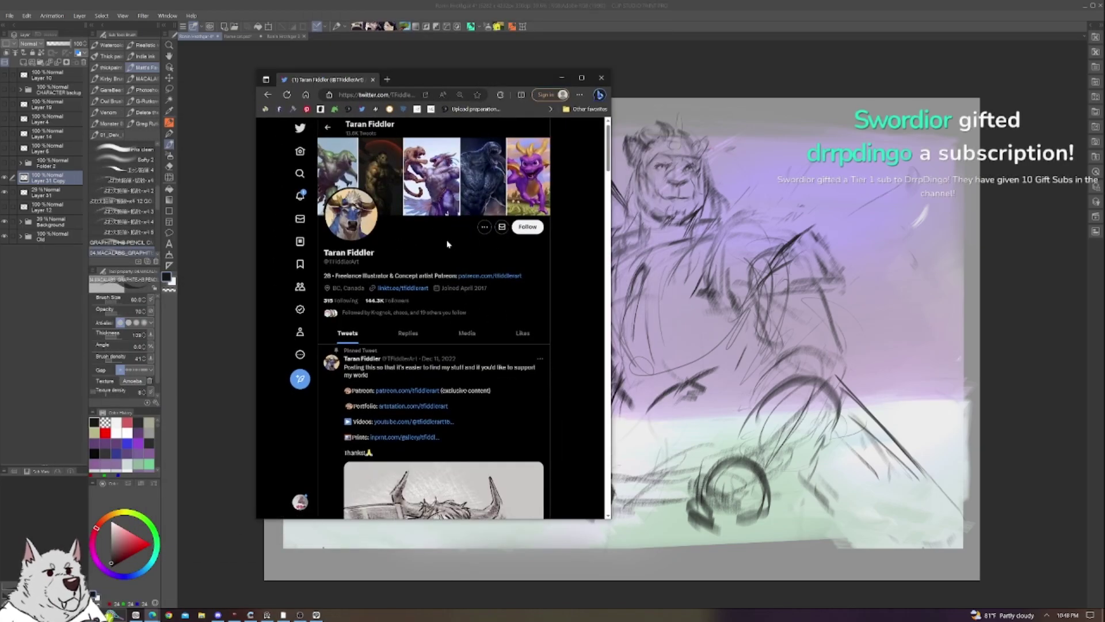
drag(337, 83, 518, 0)
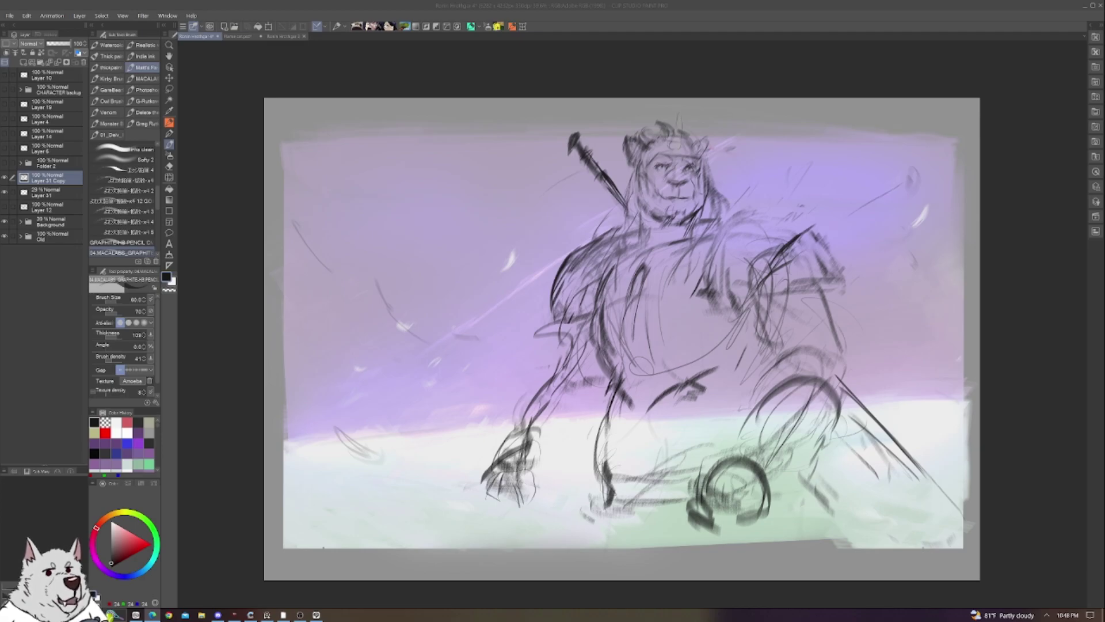
drag(0, 106, 500, 104)
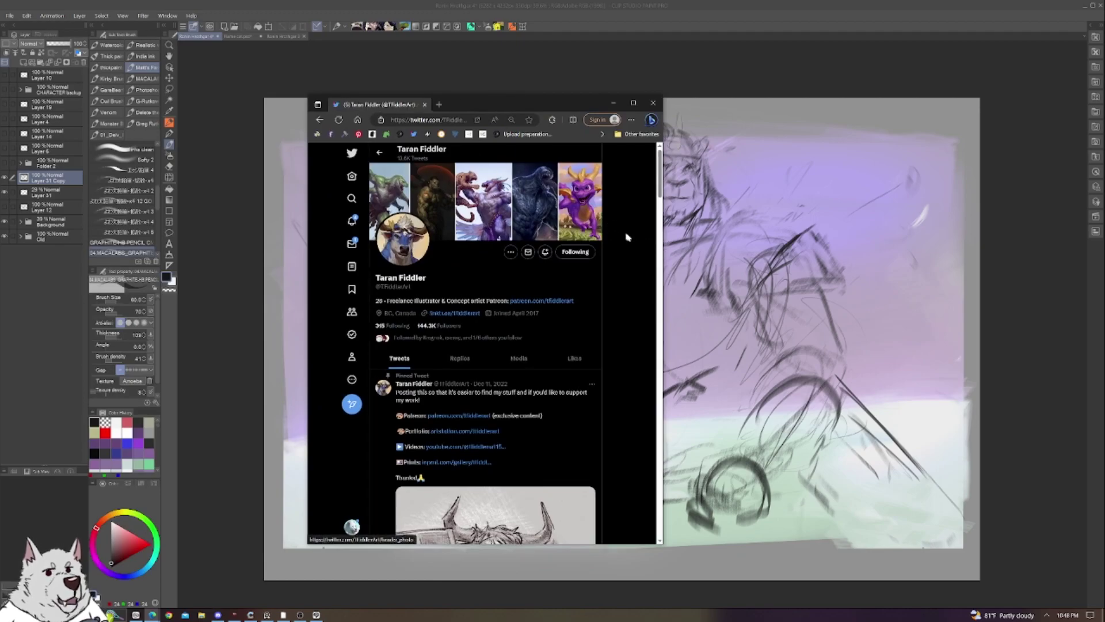
scroll(637, 259, down, 2)
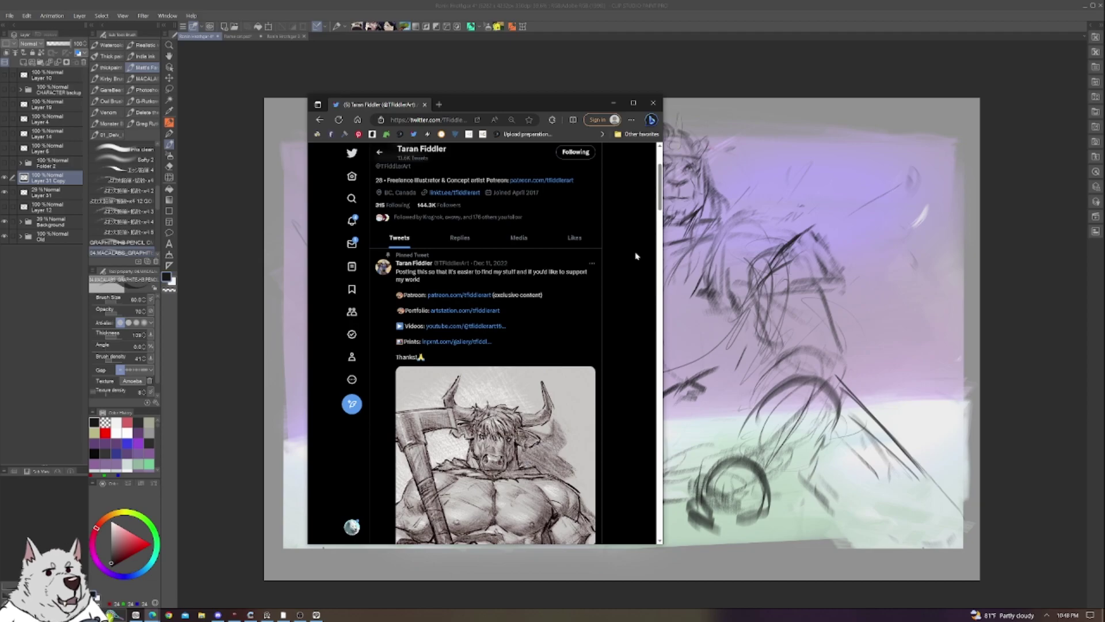
scroll(636, 256, up, 2)
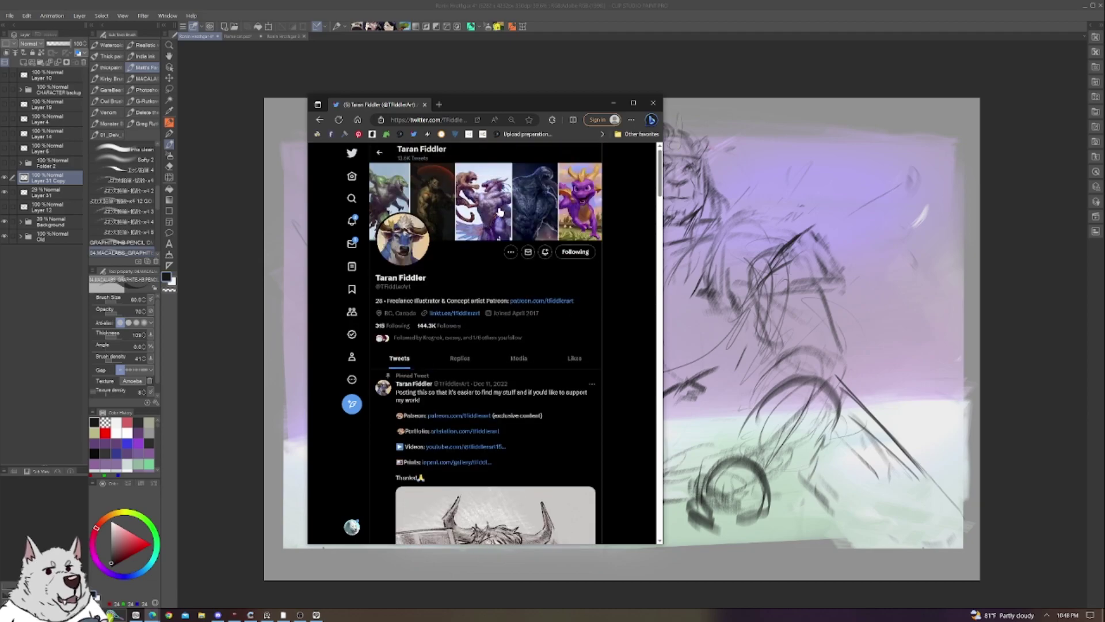
drag(375, 301, 393, 301)
click(610, 267)
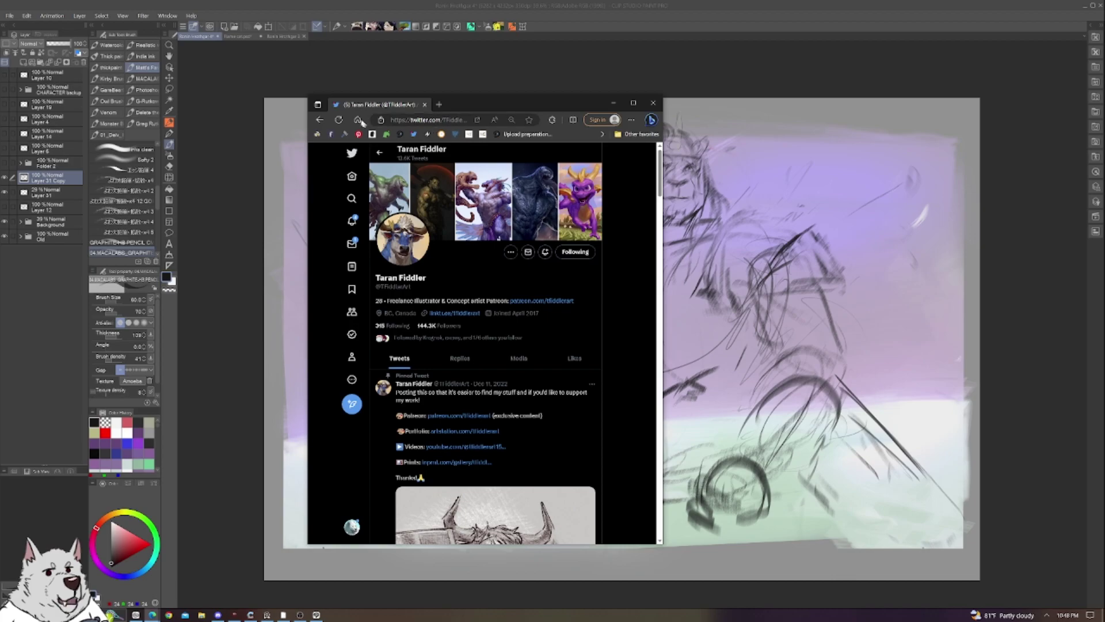
drag(358, 111, 863, 0)
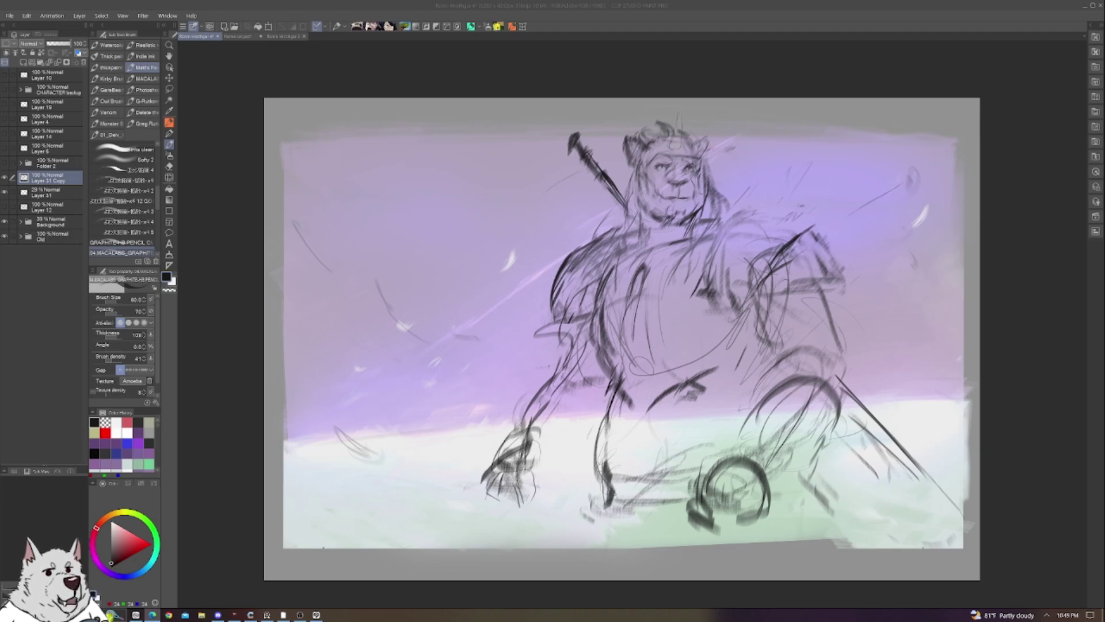
Step: Compare the two versions of the hat-wearing bear painting in the browser's tweet image viewer
key(alt+Tab)
key(alt+Tab)
key(alt+Tab)
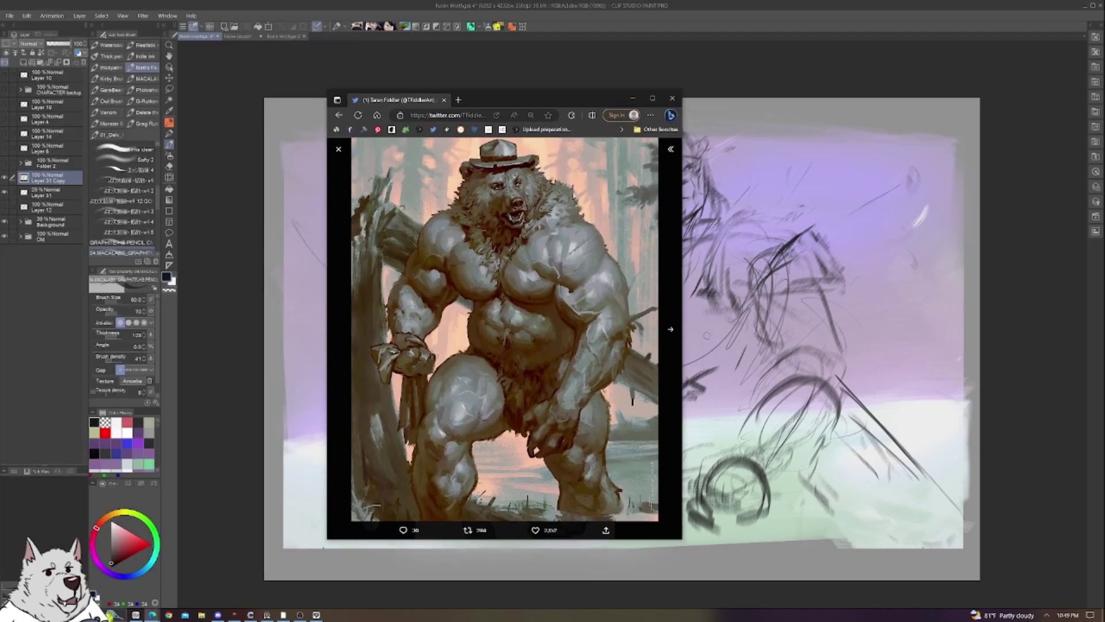
click(677, 331)
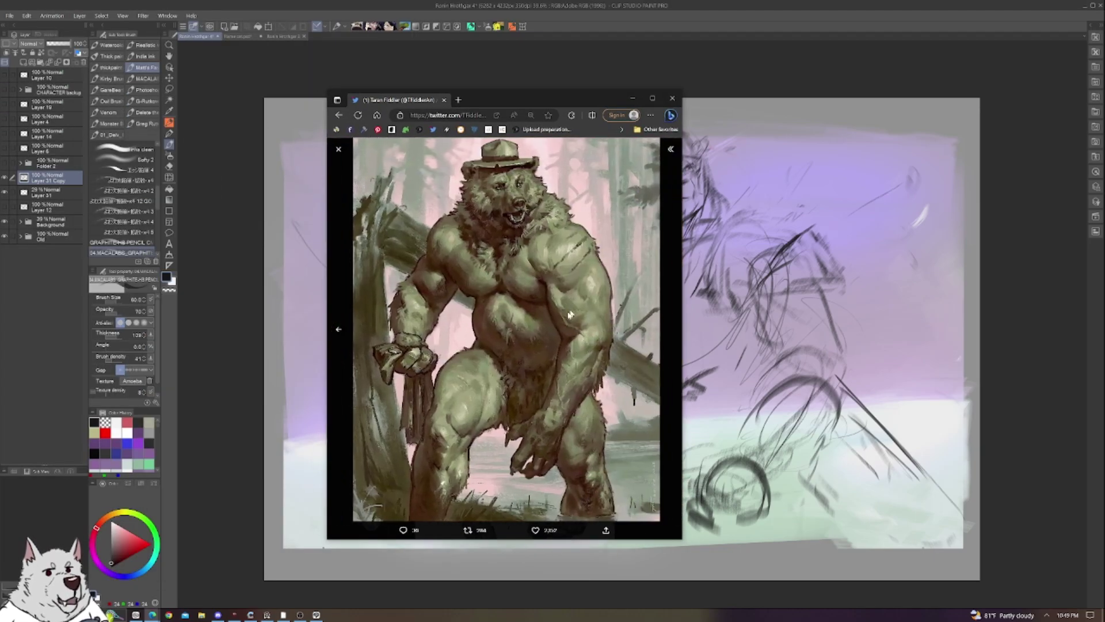
click(338, 329)
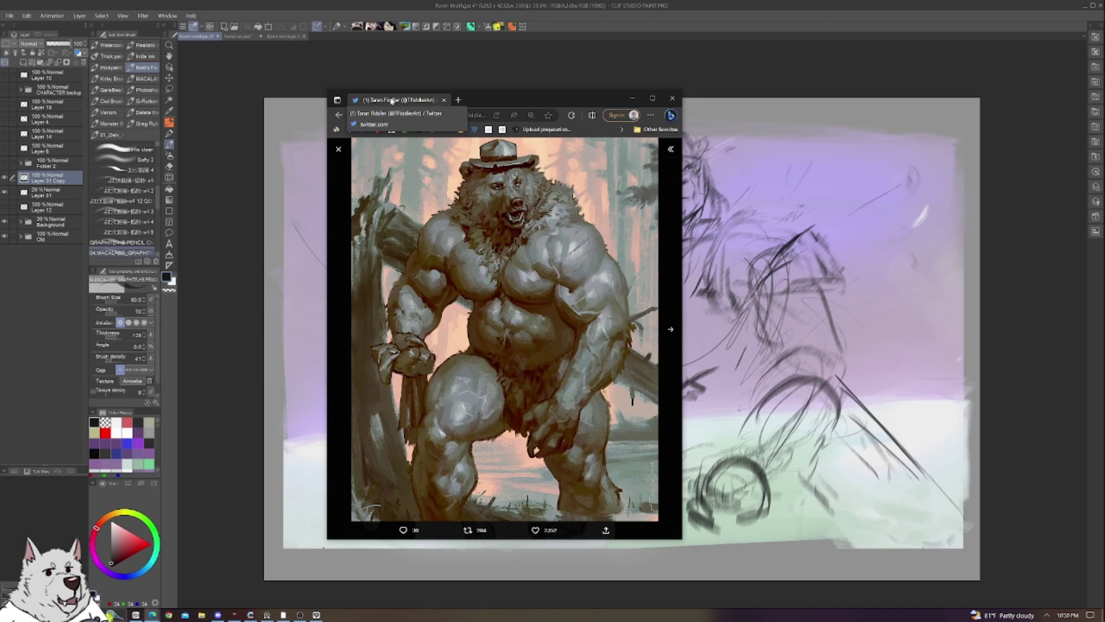
drag(391, 99, 392, 0)
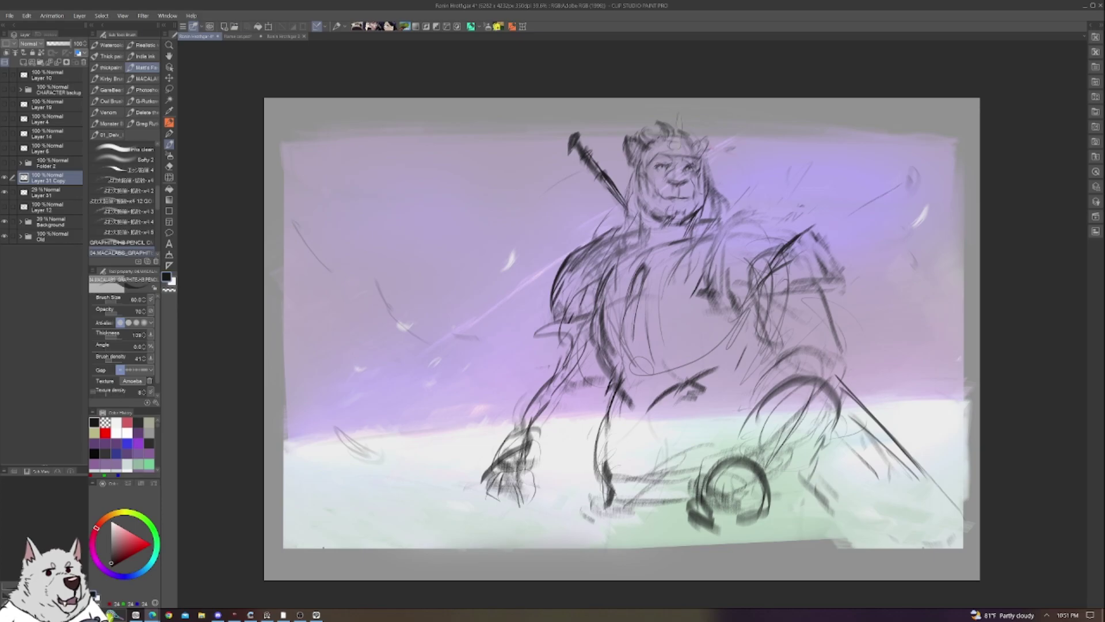
Step: Compare the winged demon artwork side by side with the purple wolf swordsman painting, and close both reference windows
key(alt+Tab)
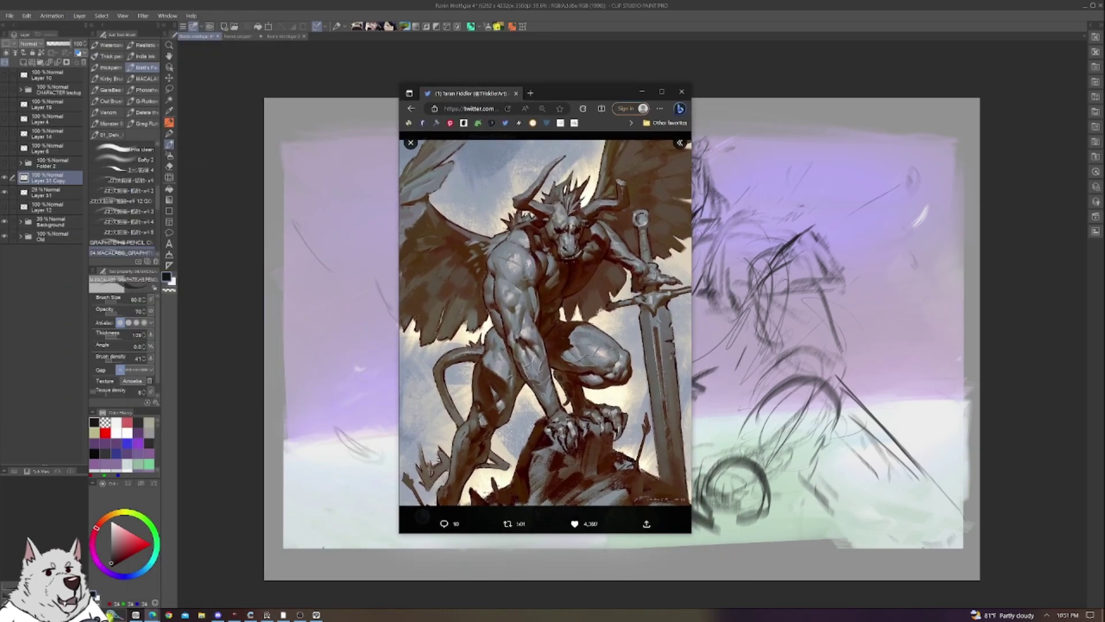
drag(692, 233, 767, 237)
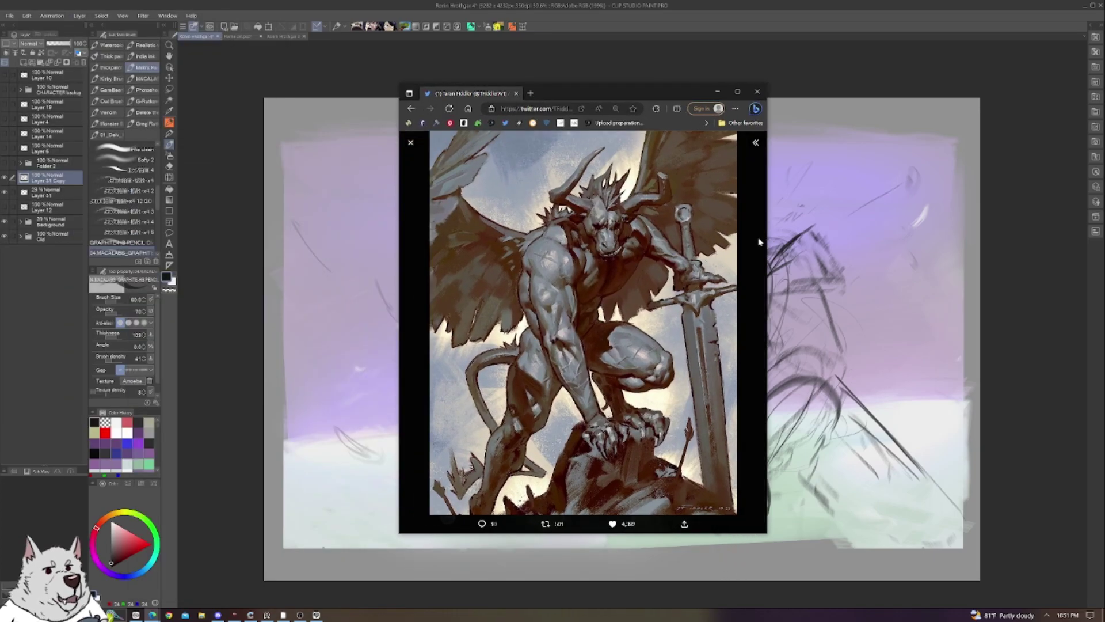
drag(566, 96, 367, 64)
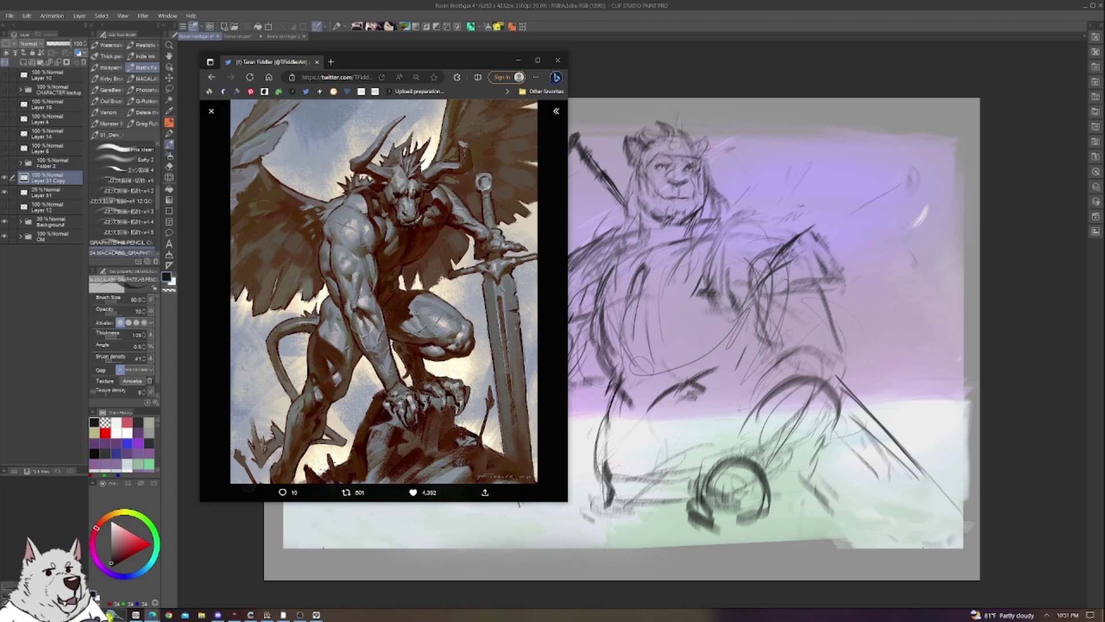
key(alt+Tab)
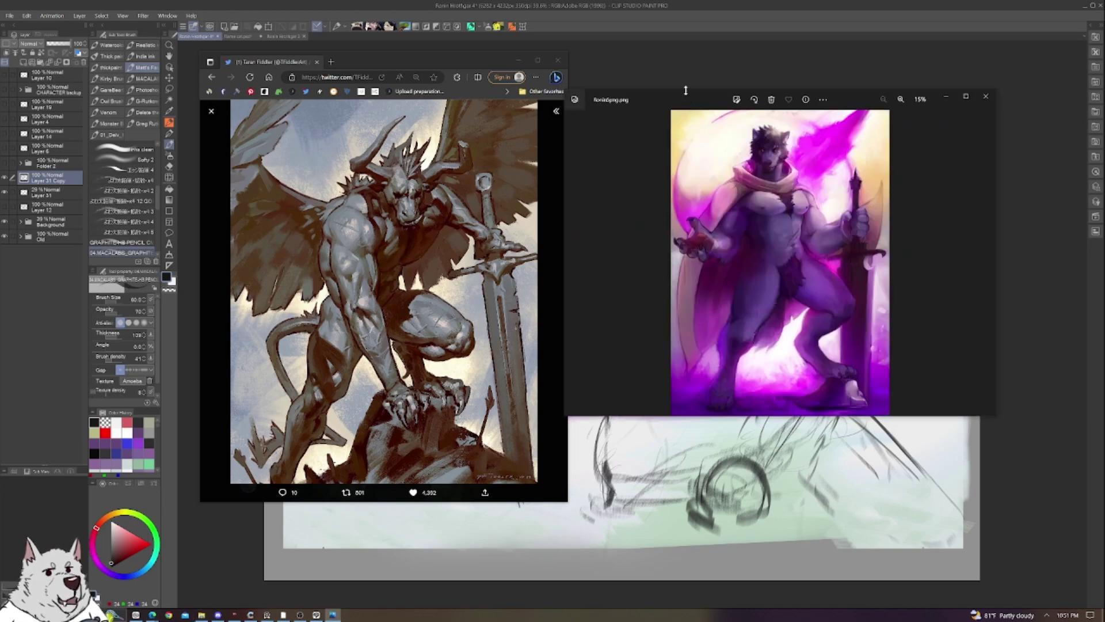
drag(686, 91, 698, 69)
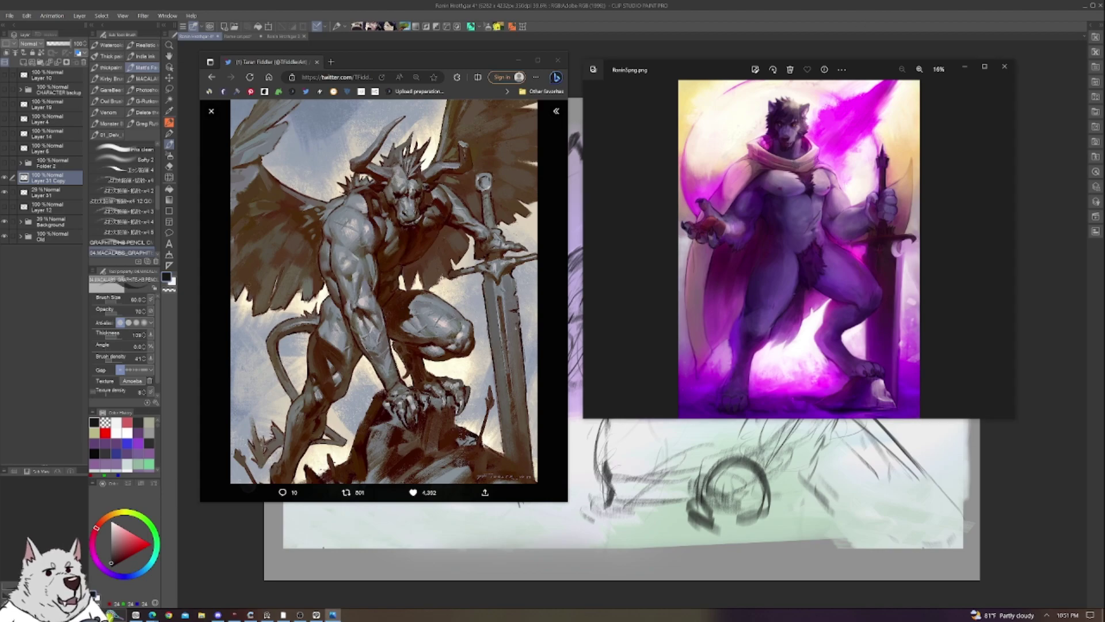
key(alt+Tab)
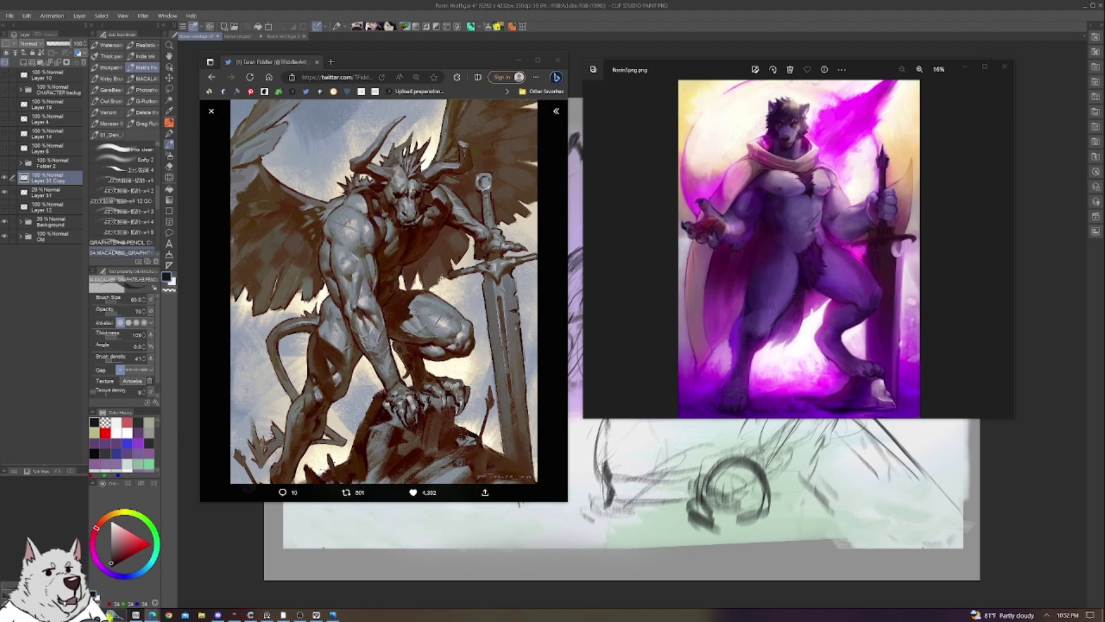
click(557, 60)
click(1004, 66)
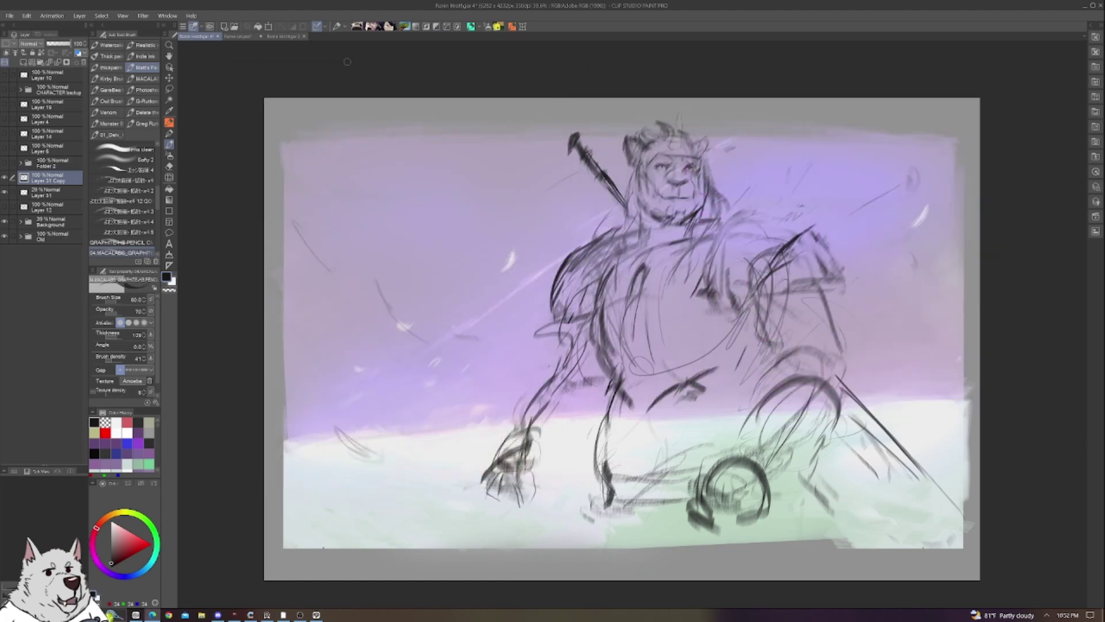
Step: With the sketch layers hidden, draw two dark graph axes on a new layer and handwrite "Time" below the horizontal one
click(8, 194)
click(23, 62)
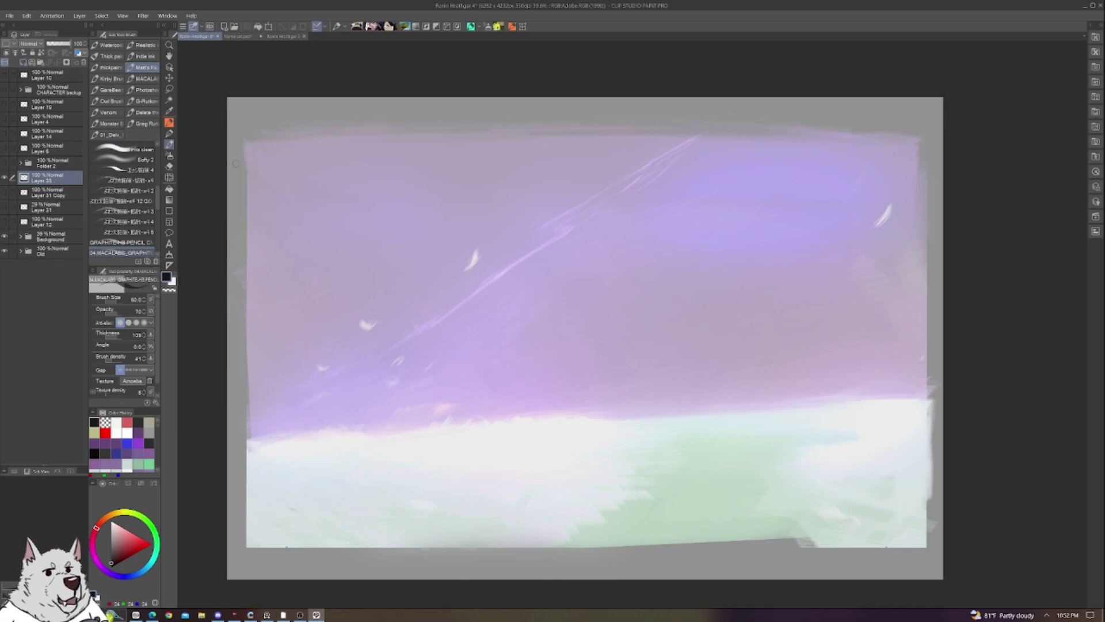
mouse_move(303, 455)
mouse_down()
mouse_move(299, 183)
mouse_move(335, 460)
mouse_move(648, 438)
mouse_move(829, 430)
mouse_up()
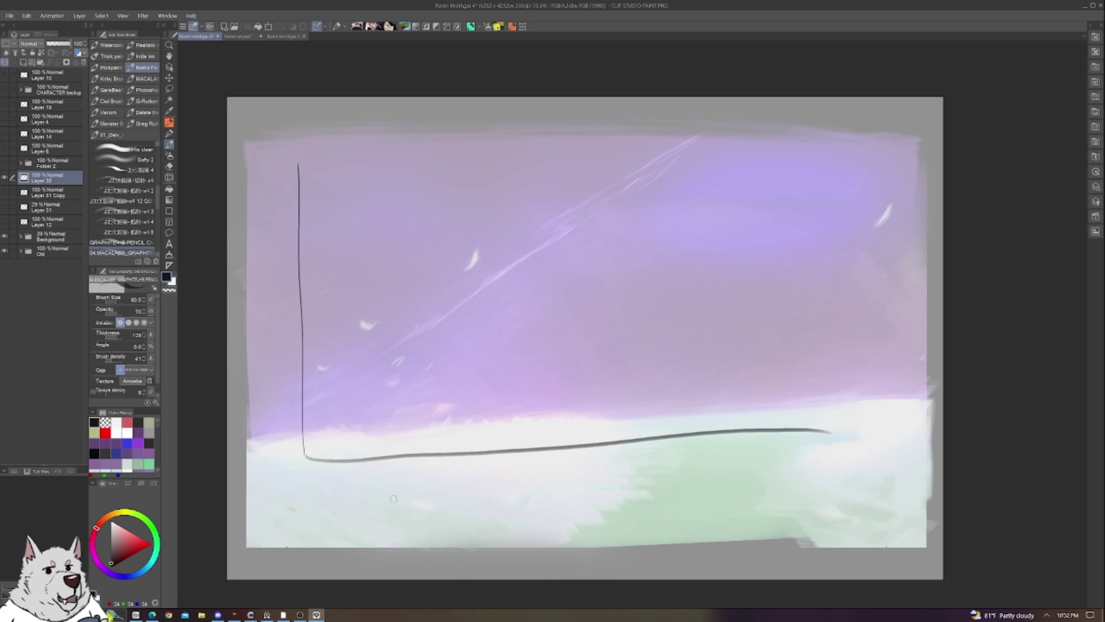
mouse_move(404, 479)
mouse_down()
mouse_move(406, 505)
mouse_move(420, 476)
mouse_move(426, 503)
mouse_move(497, 482)
mouse_up()
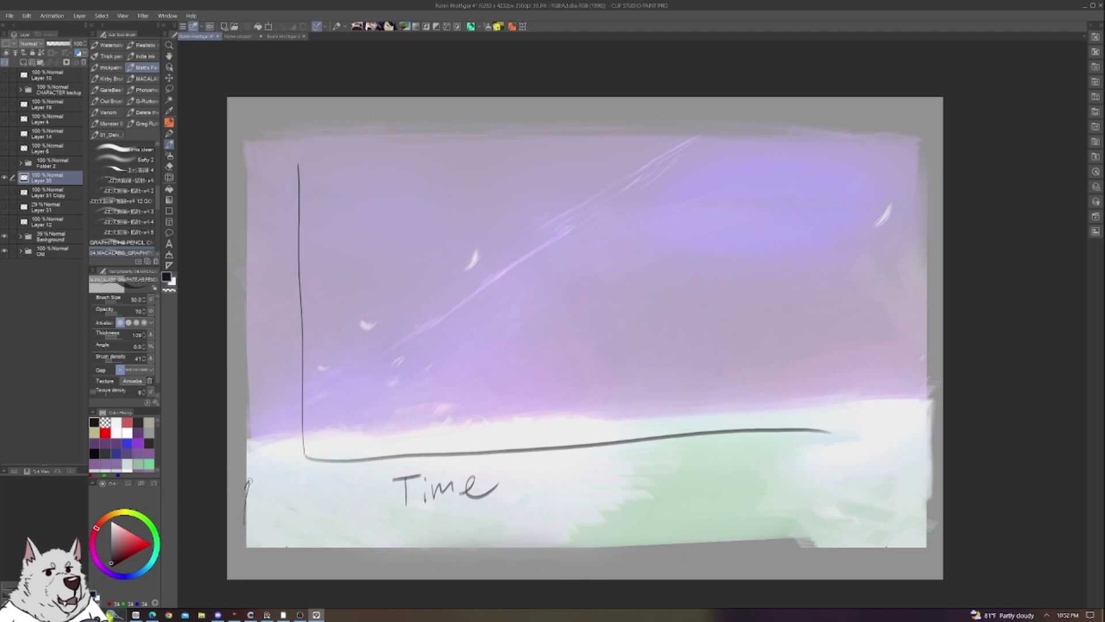
Step: Handwrite "Improvement" along the graph's vertical axis, reading upward
key(ctrl+r)
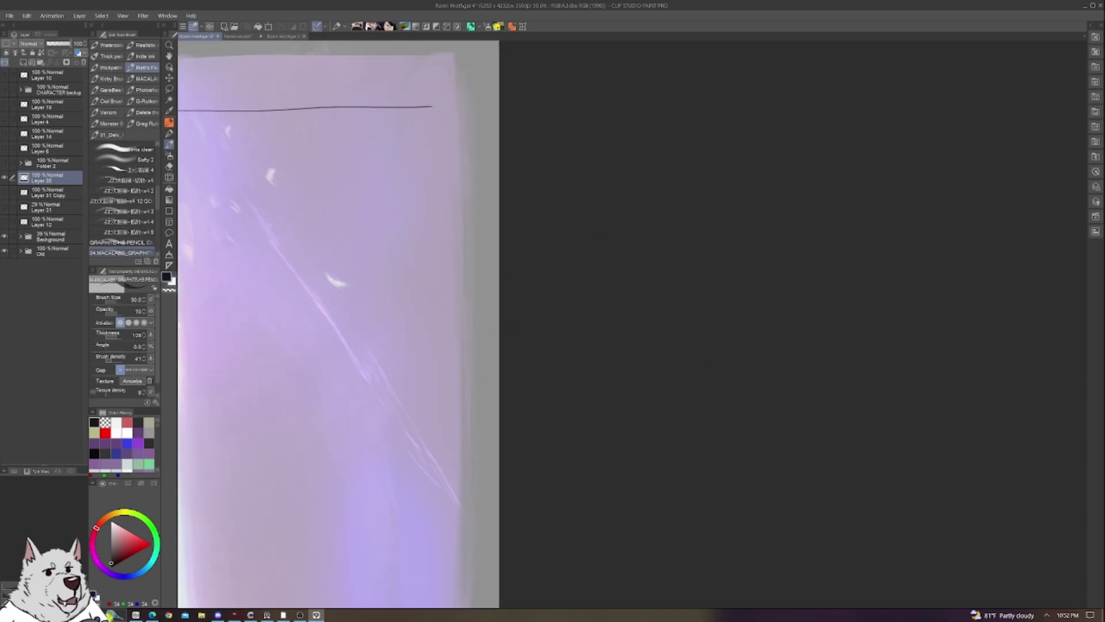
mouse_move(471, 172)
mouse_down()
mouse_move(470, 199)
mouse_move(481, 169)
mouse_up()
mouse_move(461, 200)
mouse_down()
mouse_move(511, 172)
mouse_move(543, 182)
mouse_up()
click(510, 172)
mouse_move(548, 179)
mouse_down()
mouse_move(557, 180)
mouse_move(601, 186)
mouse_up()
drag(602, 189, 619, 190)
mouse_move(611, 172)
mouse_down()
mouse_move(631, 168)
mouse_move(414, 186)
mouse_move(351, 259)
mouse_up()
key(ctrl+@)
key(ctrl+0)
Step: Draw a red staircase-like curve rising from the graph's origin and a nearly flat blue curve beneath it
click(128, 422)
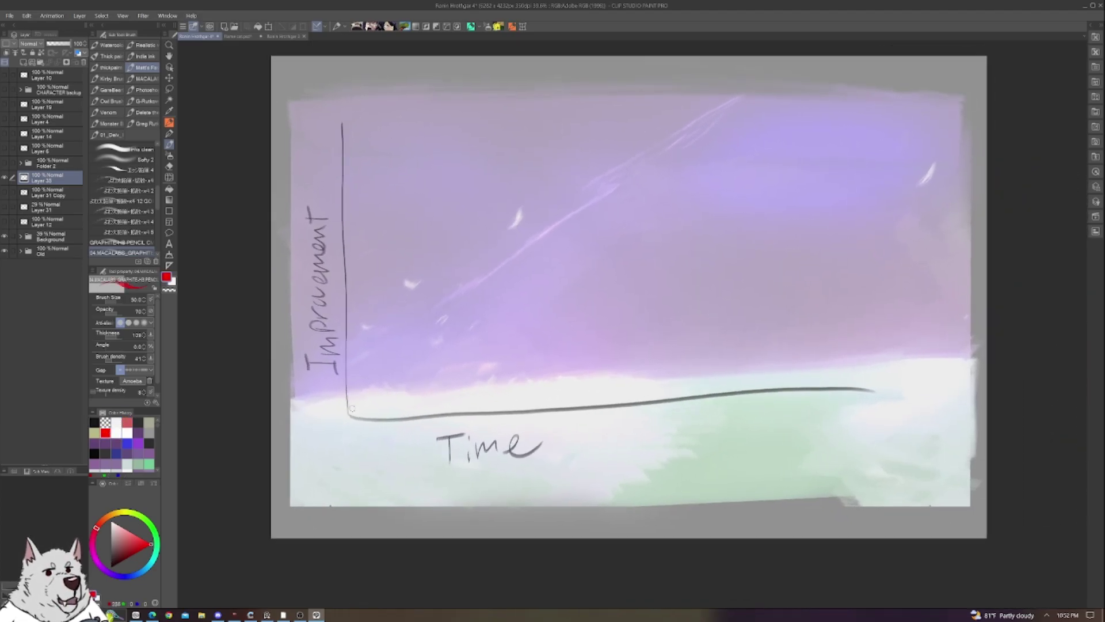
mouse_move(347, 412)
mouse_down()
mouse_move(380, 381)
mouse_move(425, 377)
mouse_move(466, 330)
mouse_move(520, 329)
mouse_move(550, 303)
mouse_move(593, 299)
mouse_move(615, 219)
mouse_move(681, 215)
mouse_move(706, 186)
mouse_move(750, 182)
mouse_move(775, 162)
mouse_move(831, 161)
mouse_up()
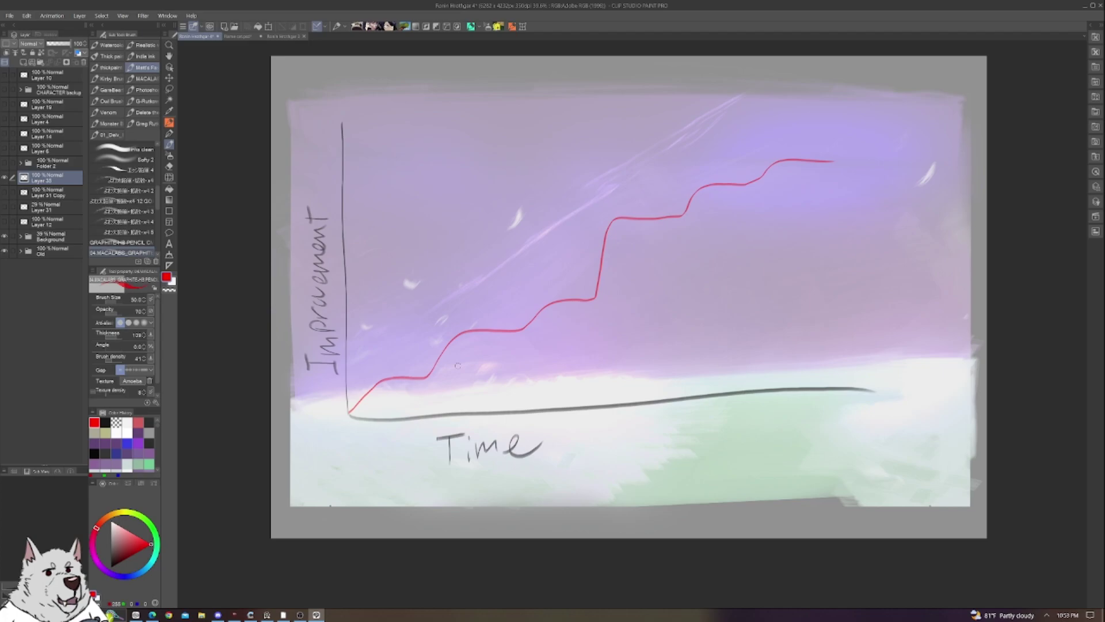
drag(151, 543, 130, 575)
mouse_move(359, 397)
mouse_down()
mouse_move(413, 380)
mouse_move(704, 358)
mouse_up()
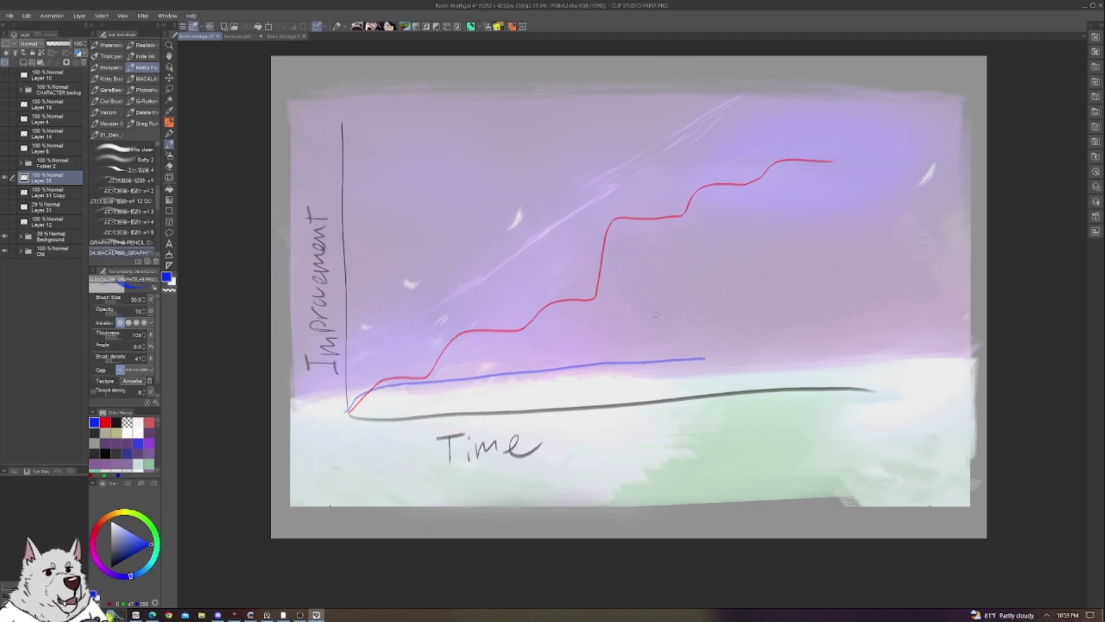
Step: Draw a blue arrow pointing down at the flat curve and a red arrow pointing down at the red curve's middle plateau
mouse_move(643, 314)
mouse_down()
mouse_move(646, 329)
mouse_move(675, 312)
mouse_up()
click(105, 422)
drag(624, 140, 627, 189)
mouse_move(614, 170)
mouse_down()
mouse_move(627, 189)
mouse_move(638, 164)
mouse_move(613, 211)
mouse_up()
key(ctrl+z)
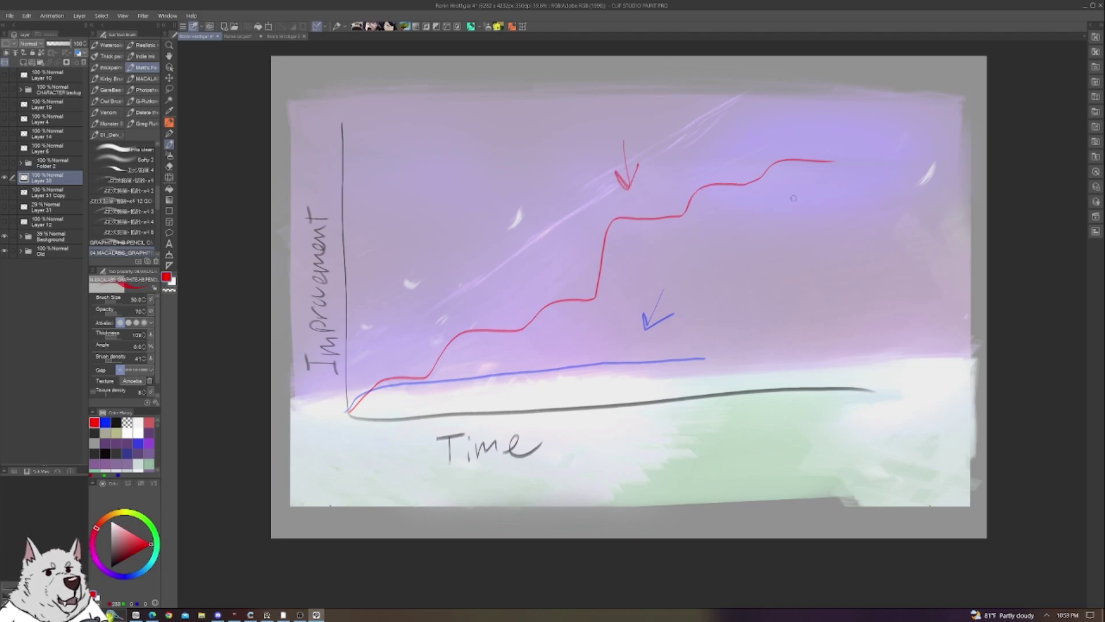
drag(793, 198, 780, 197)
Step: Hide the graph layer and draw a tall red iceberg-like peak with a horizontal line near its tip on a new layer
click(5, 177)
click(23, 61)
click(108, 112)
mouse_move(492, 421)
mouse_down()
mouse_move(627, 156)
mouse_move(651, 188)
mouse_move(727, 416)
mouse_up()
drag(588, 209, 683, 211)
drag(563, 110, 572, 135)
drag(577, 121, 574, 137)
key(ctrl+z)
key(ctrl+z)
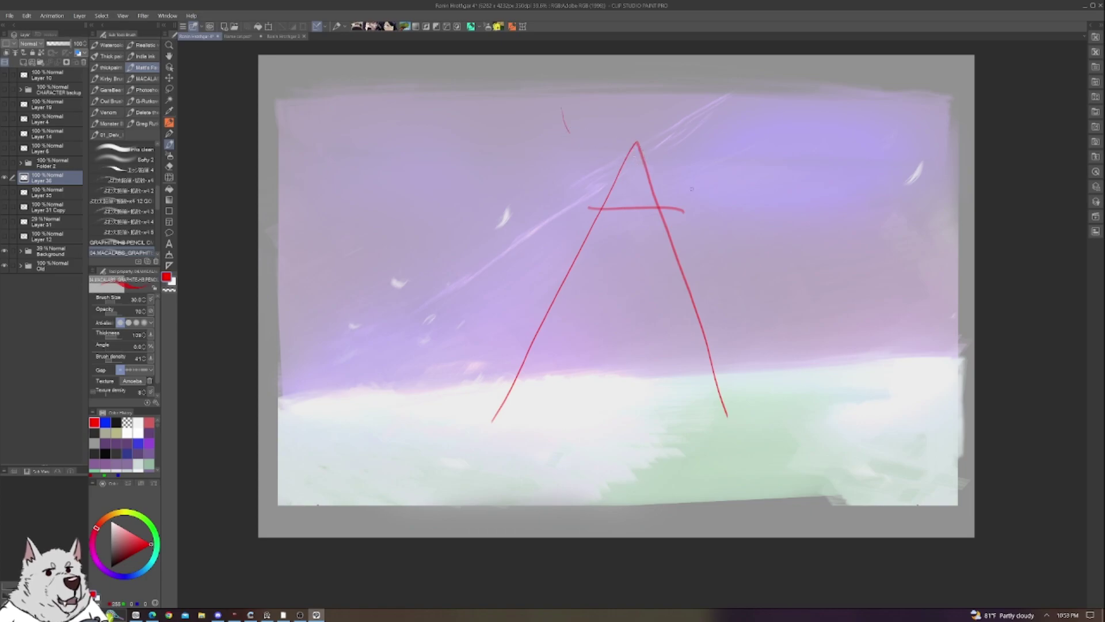
key(ctrl+z)
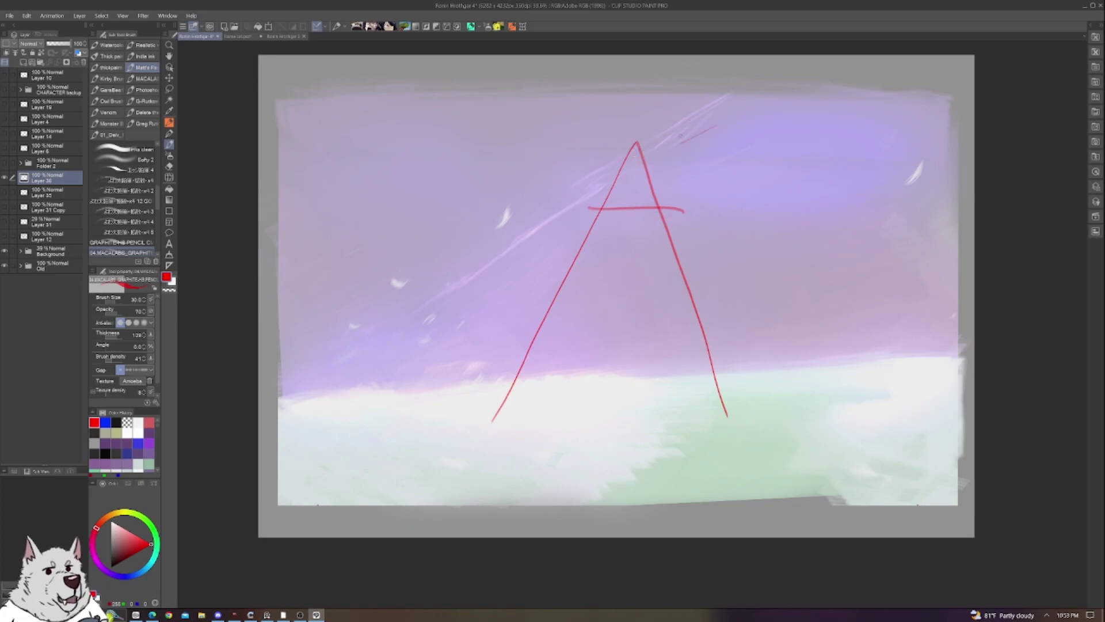
Step: Draw a red arrow pointing at the peak's tip and handwrite "The work you see" beside it
drag(717, 125, 676, 145)
drag(675, 147, 699, 145)
drag(741, 88, 761, 86)
drag(748, 88, 749, 113)
drag(758, 86, 774, 109)
drag(765, 107, 820, 106)
drag(822, 101, 831, 99)
drag(773, 136, 766, 155)
drag(775, 143, 845, 151)
drag(847, 147, 862, 150)
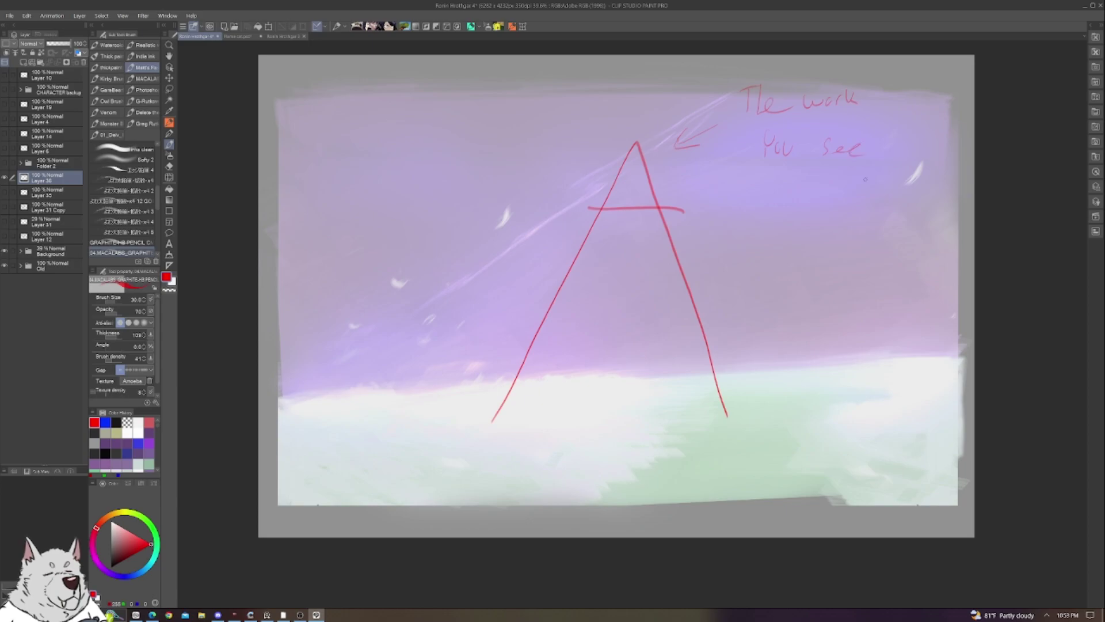
Step: Increase the brush size to 40 and handwrite a red caption starting with "The" inside the peak below the horizontal line
key(])
drag(572, 291, 592, 289)
mouse_move(583, 290)
mouse_down()
mouse_move(581, 314)
mouse_move(606, 306)
mouse_up()
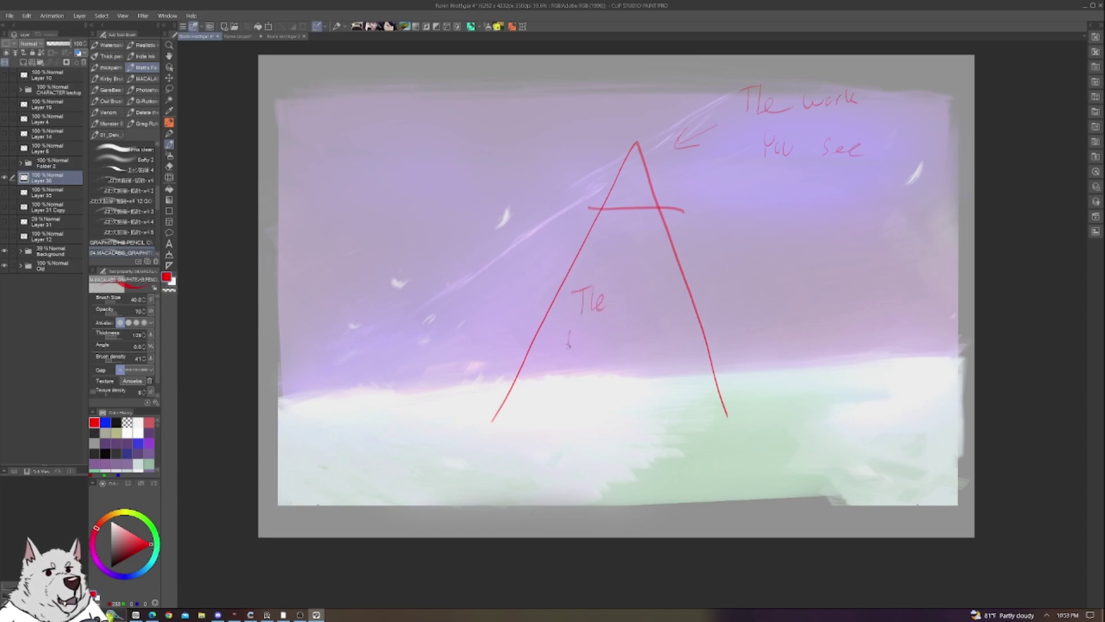
mouse_move(595, 344)
mouse_down()
mouse_move(569, 365)
mouse_move(566, 377)
mouse_move(582, 377)
mouse_move(546, 410)
mouse_move(601, 409)
mouse_up()
drag(610, 404, 666, 415)
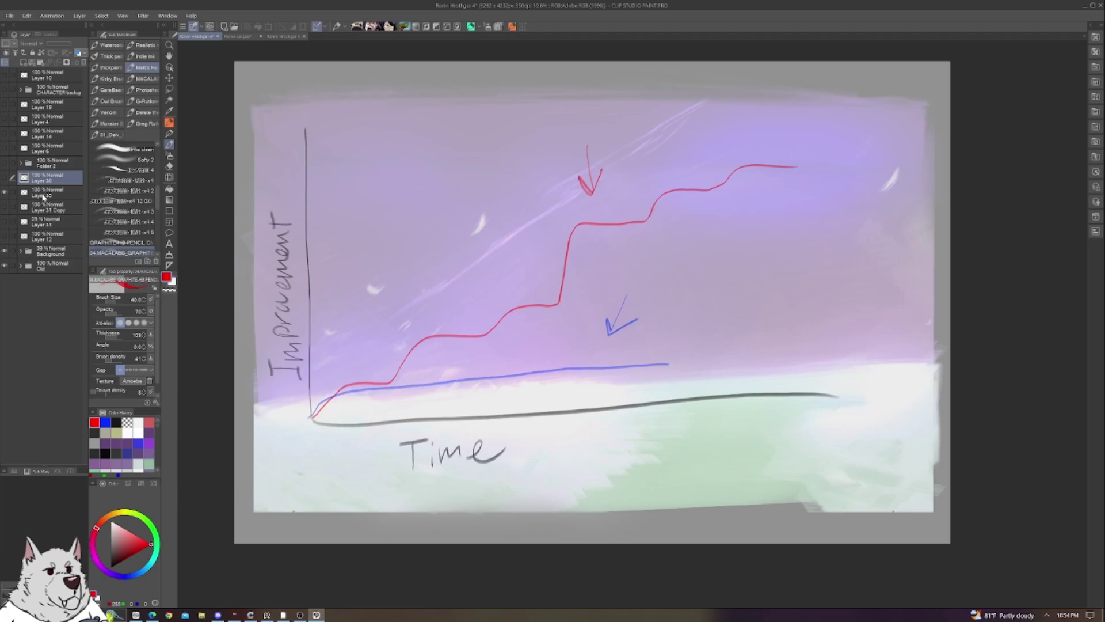
Step: Make the improvement graph's layer active and choose blue as the drawing colour
key(alt+bracketleft)
mouse_move(576, 182)
mouse_down()
mouse_move(490, 299)
mouse_move(573, 138)
mouse_up()
key(ctrl+z)
click(105, 422)
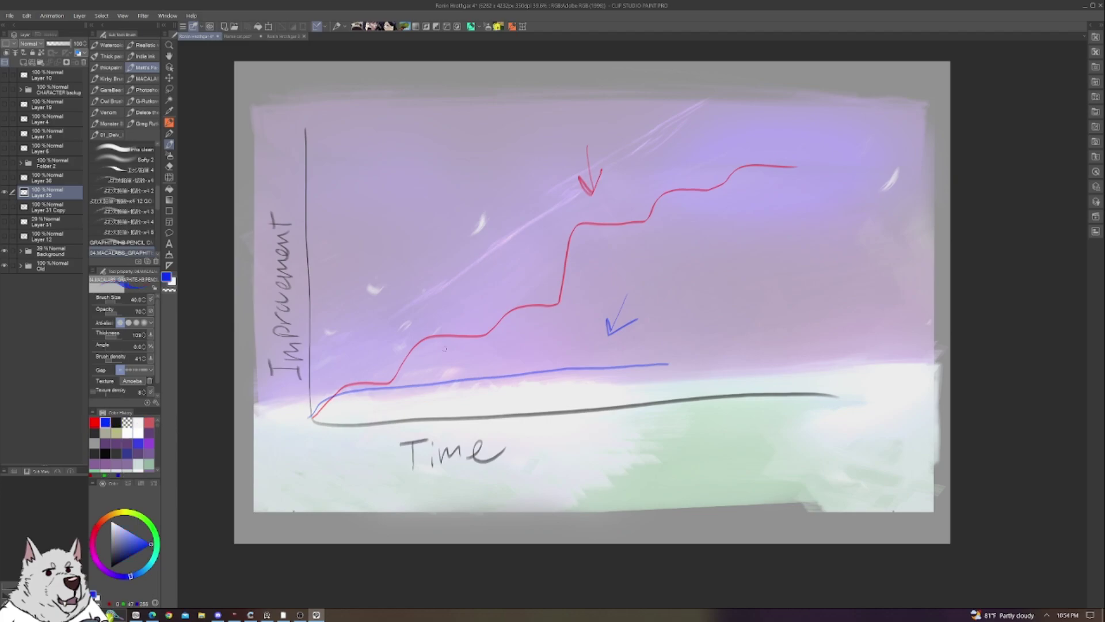
drag(328, 397, 322, 332)
key(ctrl+z)
key(ctrl+z)
drag(606, 367, 765, 362)
key(ctrl+z)
Step: Extend the blue curve from its end with a steep stepped rise to the canvas edge, and add an arrow pointing at its bend
mouse_move(660, 365)
mouse_down()
mouse_move(700, 292)
mouse_move(749, 276)
mouse_move(775, 244)
mouse_move(802, 244)
mouse_move(830, 213)
mouse_move(896, 196)
mouse_up()
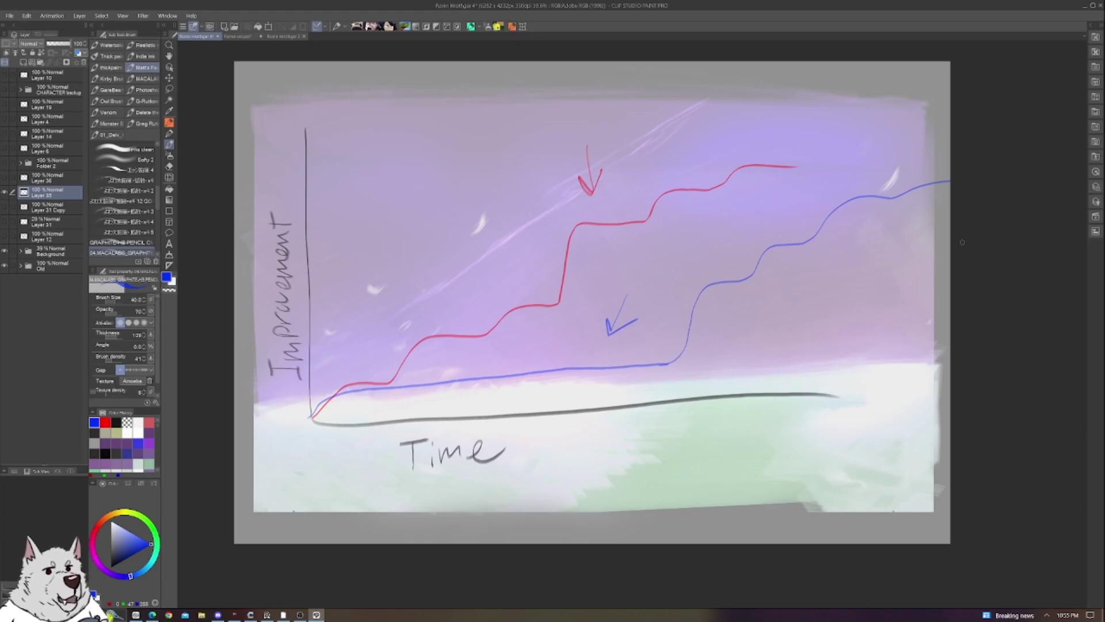
drag(643, 294, 639, 353)
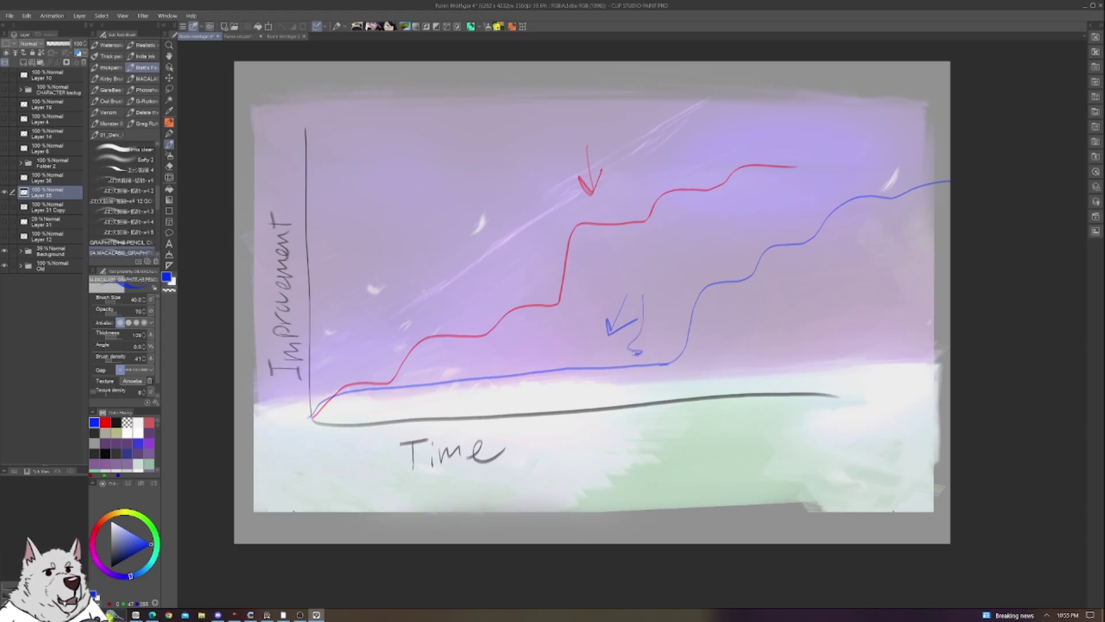
Step: Undo the last blue mark drawn beside the blue arrow and choose black as the drawing colour
key(ctrl+z)
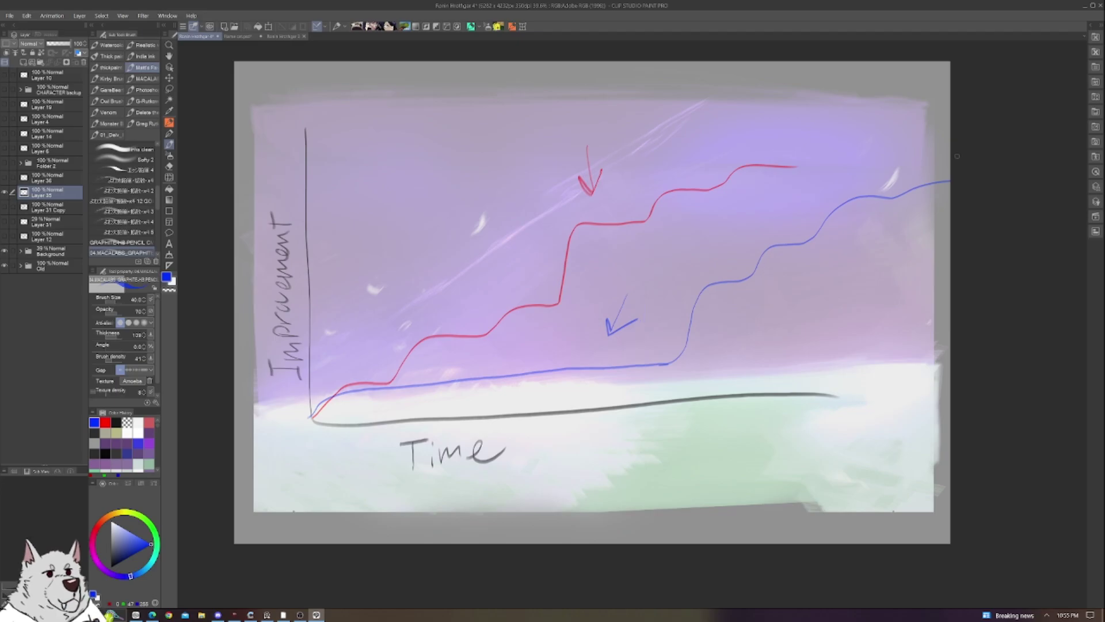
click(148, 442)
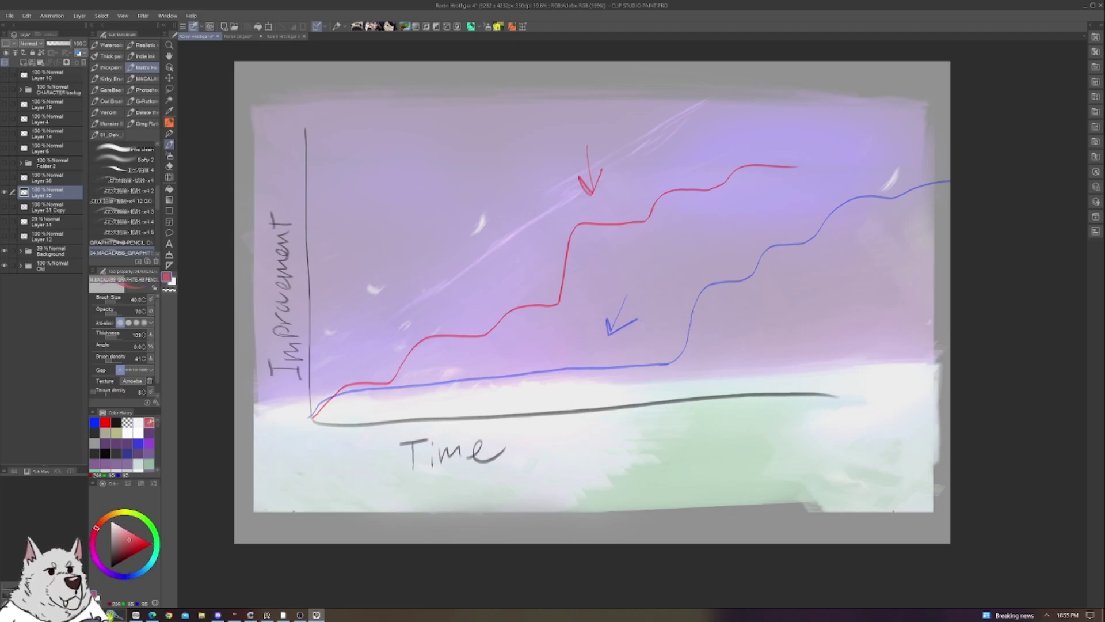
click(115, 422)
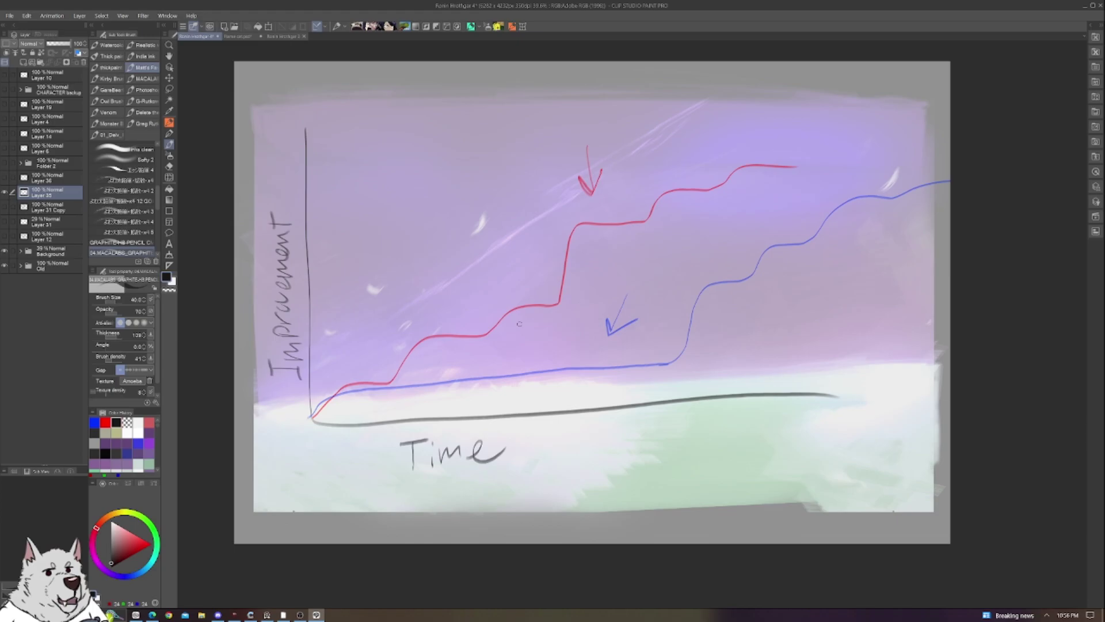
Step: Try circling the upper bend of the blue curve with a small black ellipse
mouse_move(846, 205)
mouse_down()
mouse_move(842, 215)
mouse_move(831, 199)
mouse_up()
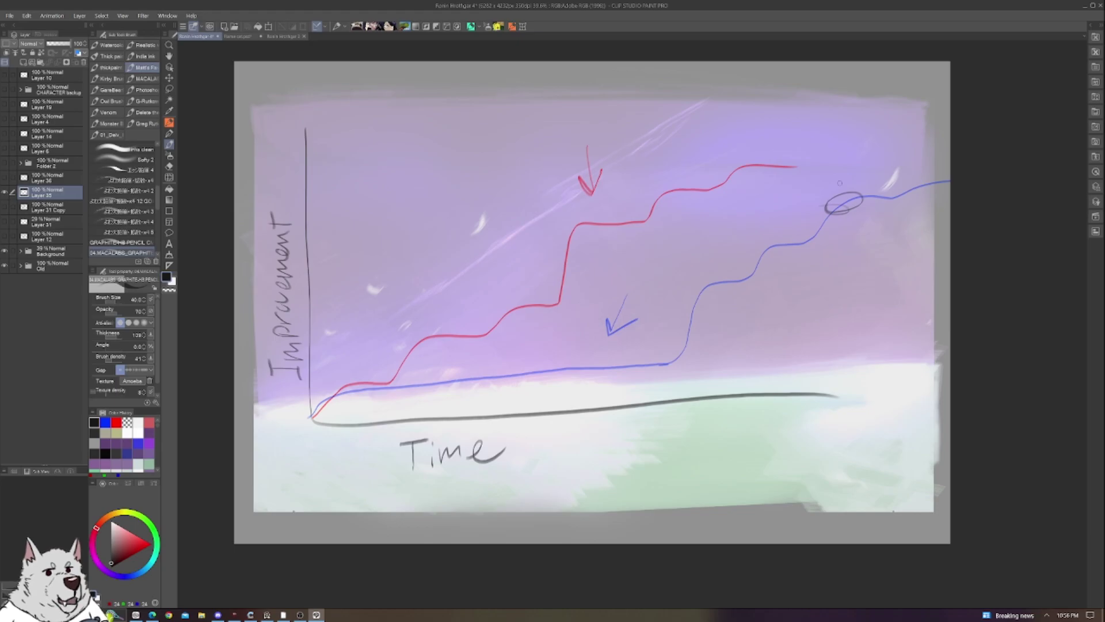
key(ctrl+z)
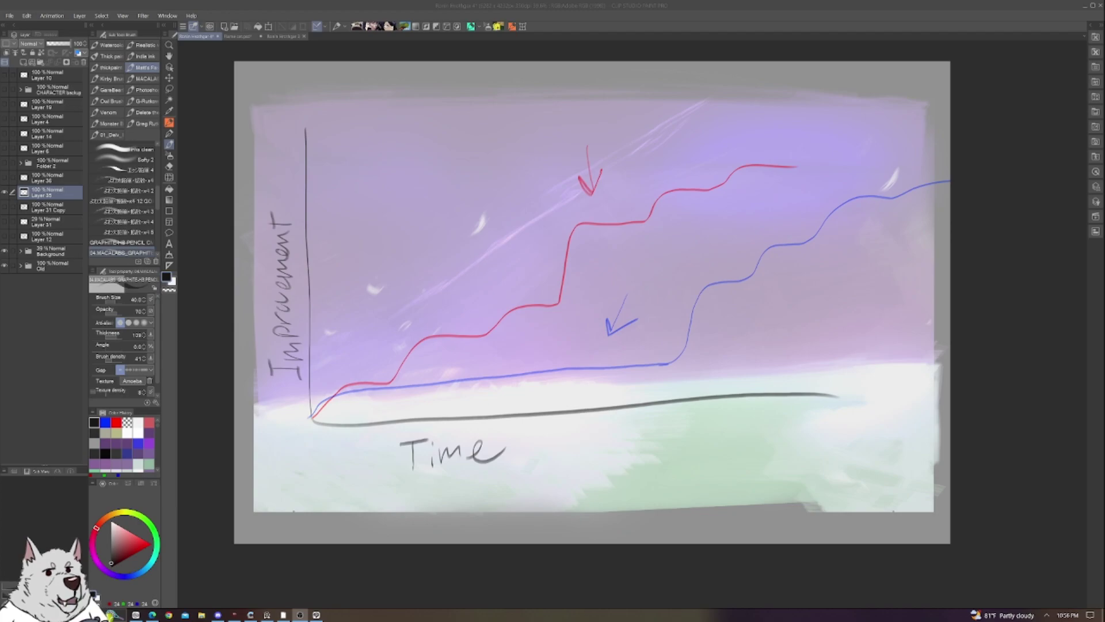
Step: Switch to Discord, find the werewolf artwork with the red summoning circle in the show-your-art channel, and view it enlarged
key(alt+Tab)
click(218, 615)
scroll(477, 311, up, 15)
scroll(468, 308, up, 20)
scroll(471, 309, down, 8)
click(458, 313)
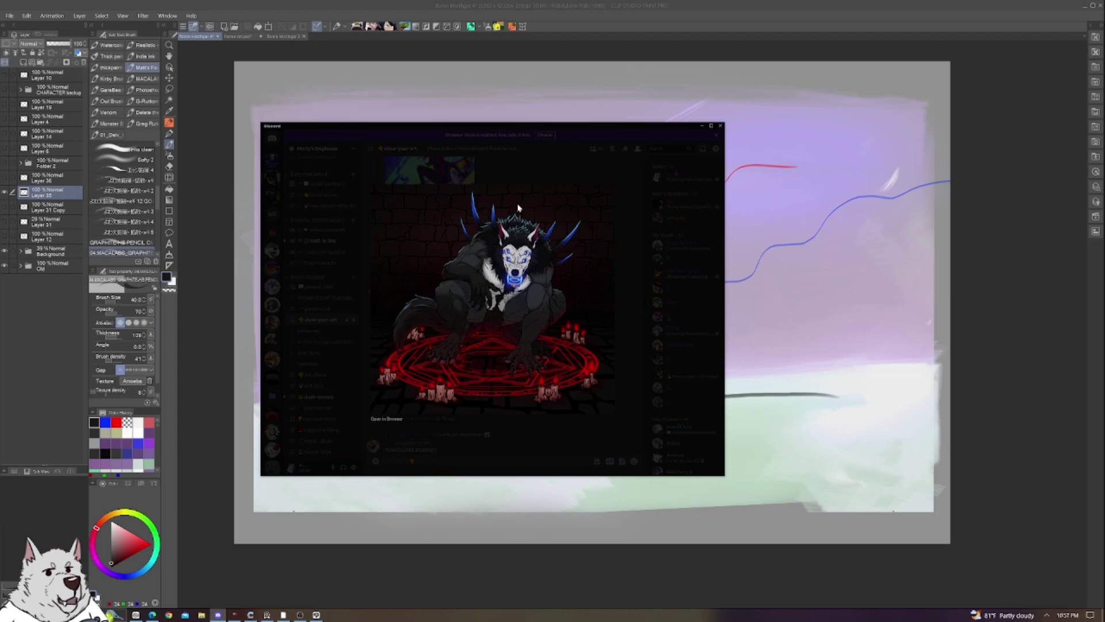
click(535, 181)
scroll(437, 278, up, 3)
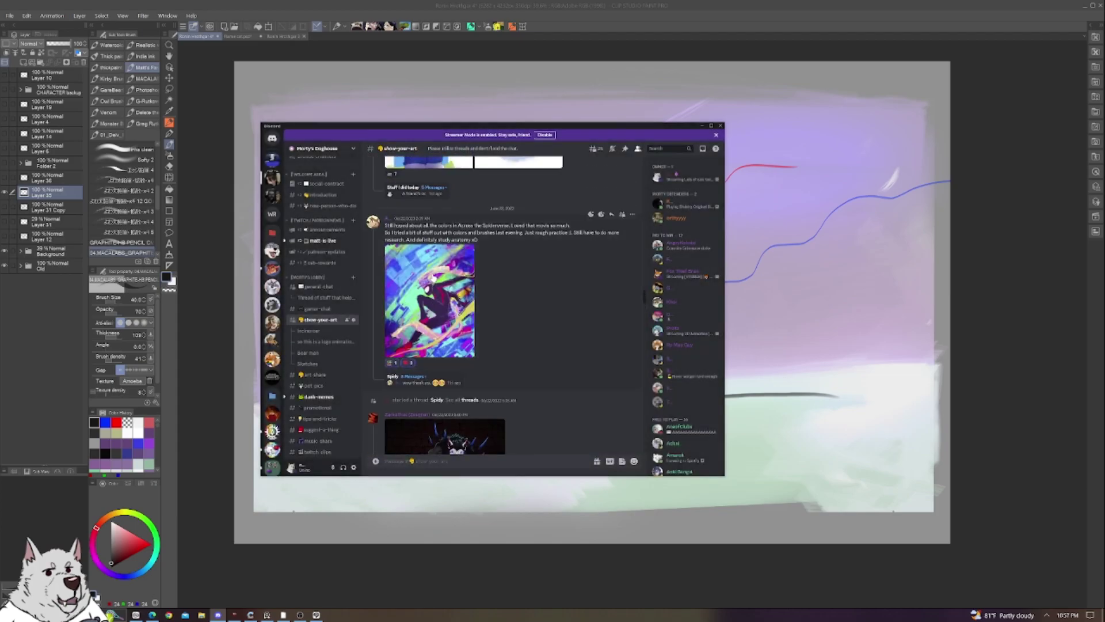
Step: View the Spider-Man painting and the elephant Mario drawing enlarged, and return to Clip Studio Paint
click(435, 279)
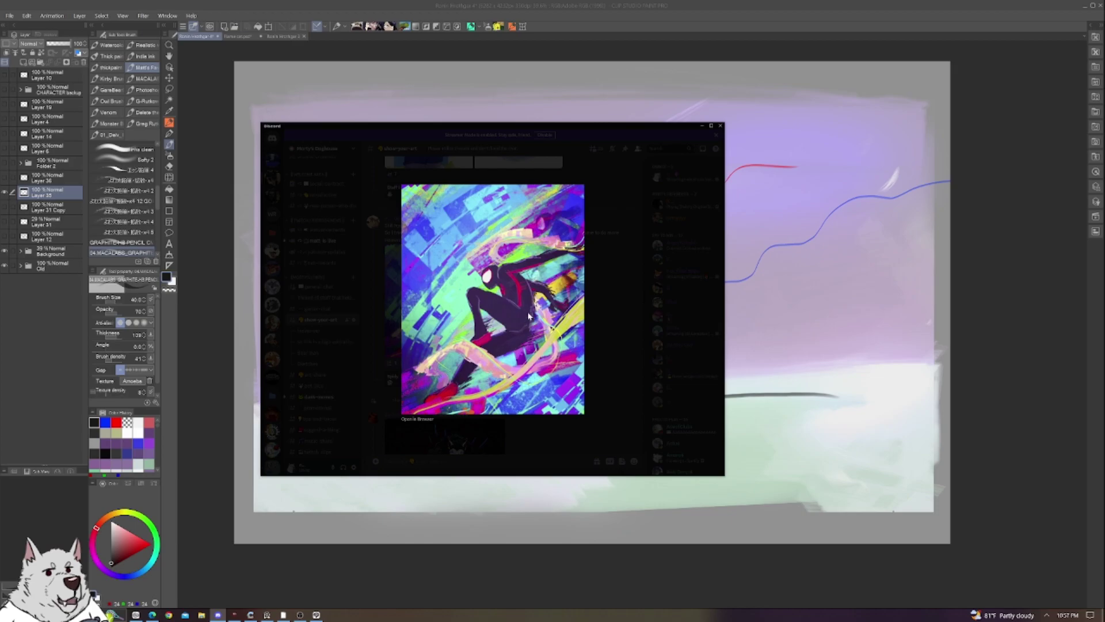
click(590, 309)
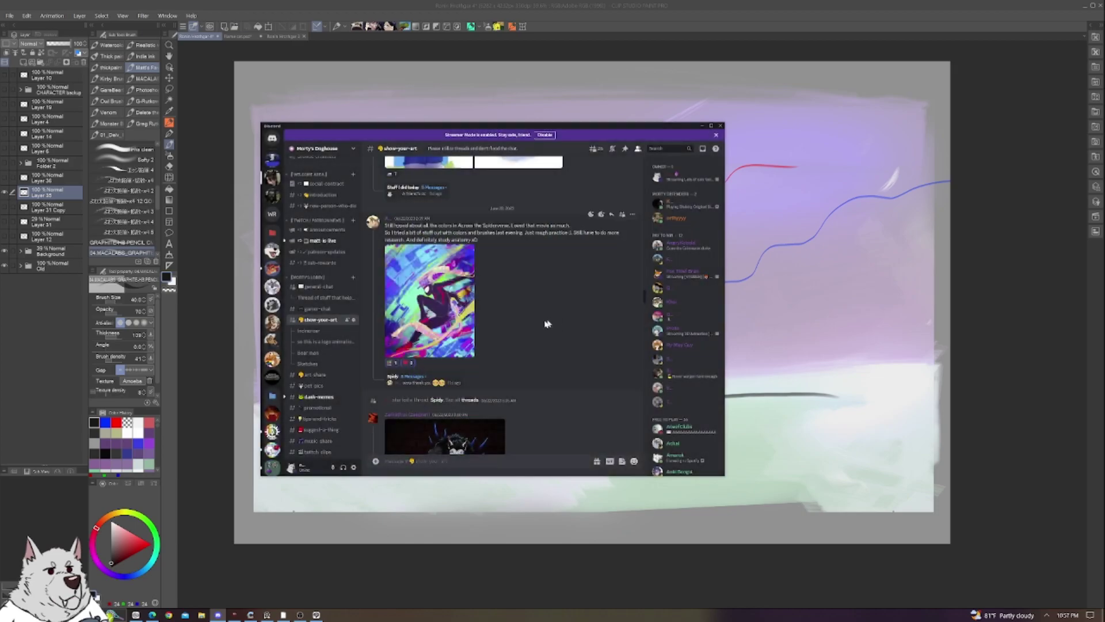
scroll(532, 328, up, 6)
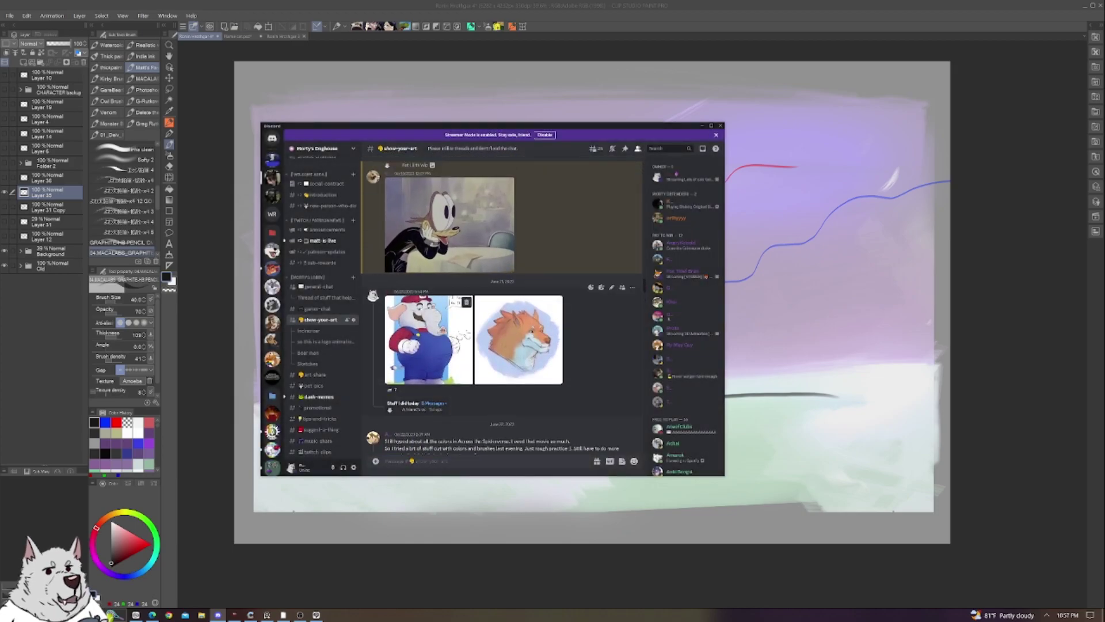
click(429, 337)
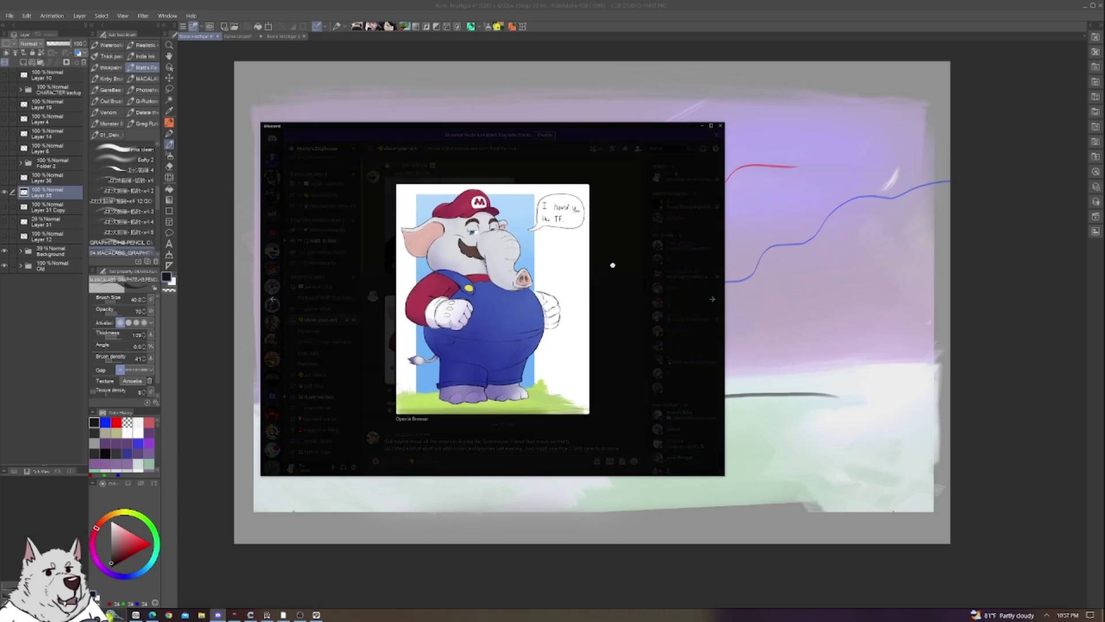
click(607, 270)
scroll(430, 240, up, 1)
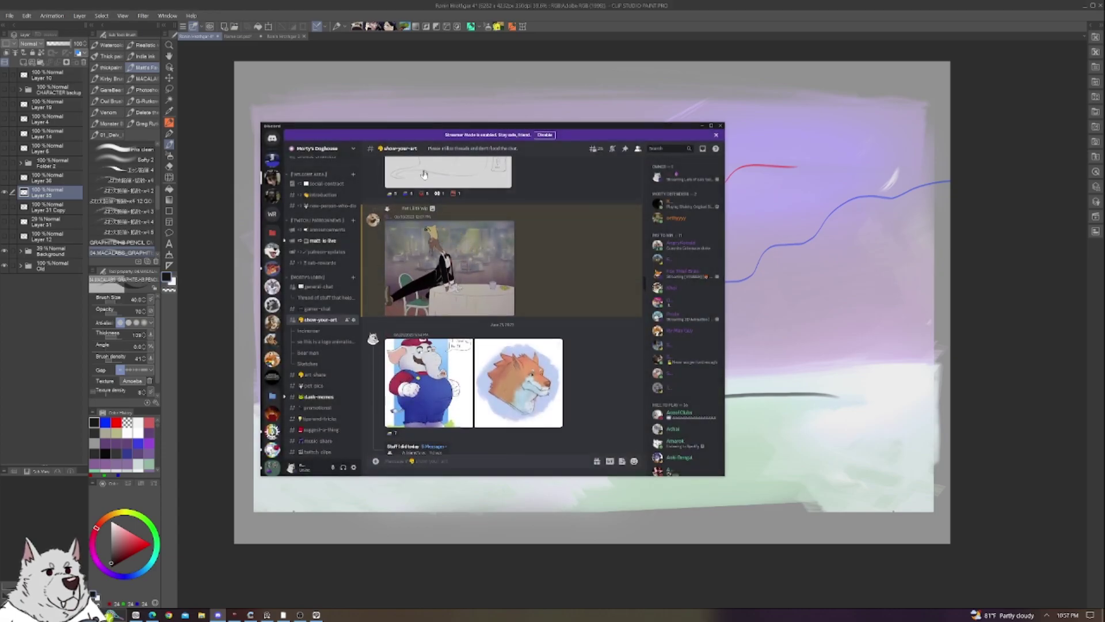
key(alt+Tab)
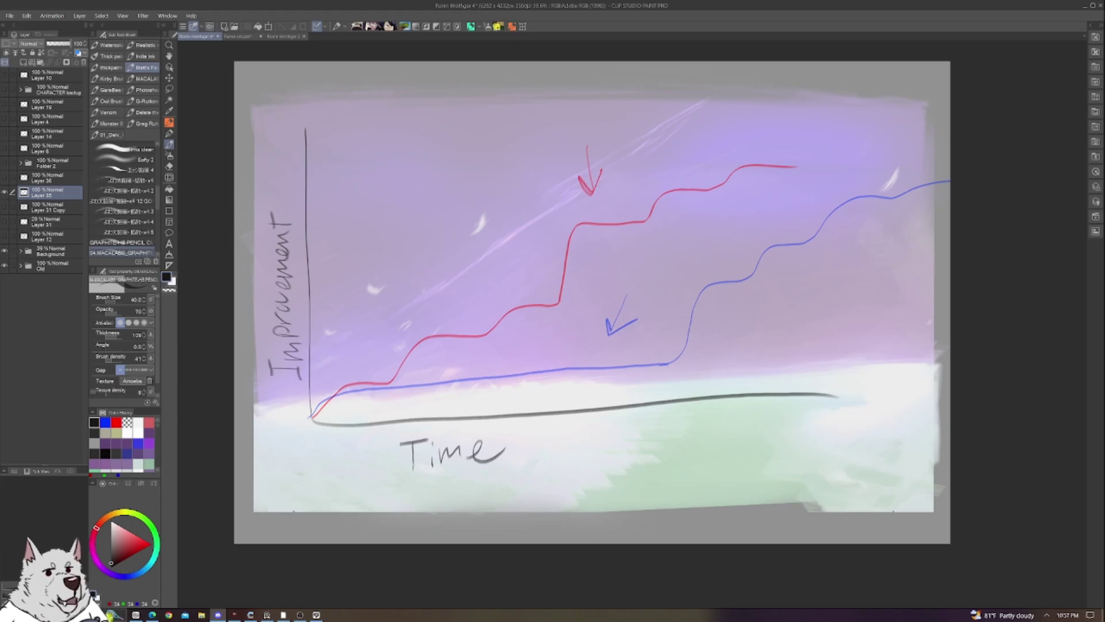
Step: Switch back to Discord, browse older artwork posts in the show-your-art channel, and return to Clip Studio Paint
key(alt+Tab)
scroll(491, 264, up, 10)
scroll(491, 263, up, 10)
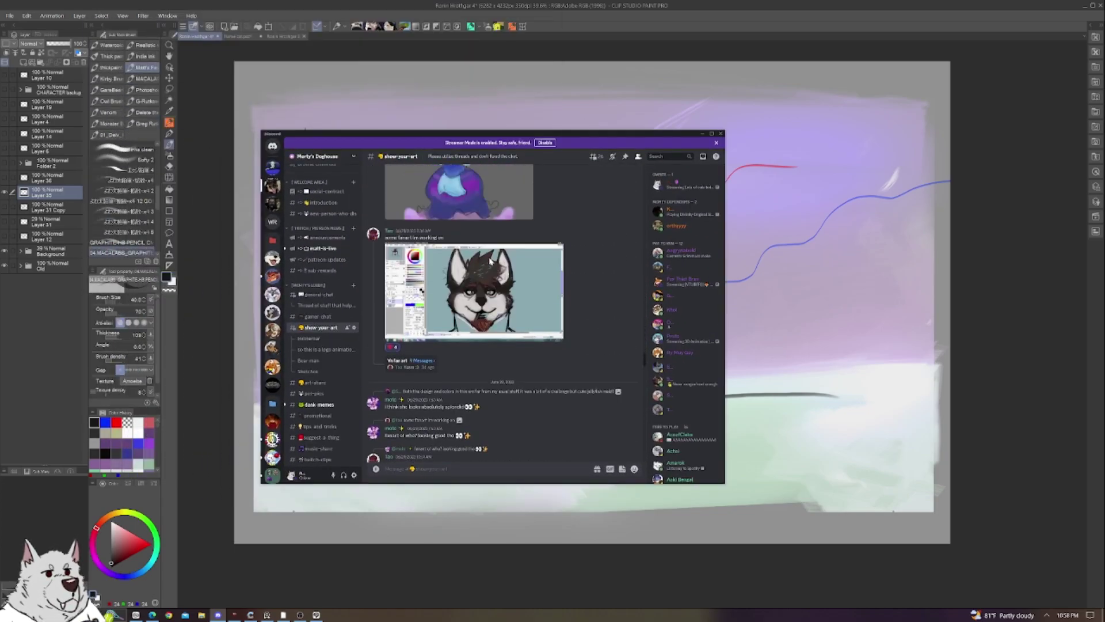
scroll(488, 257, down, 10)
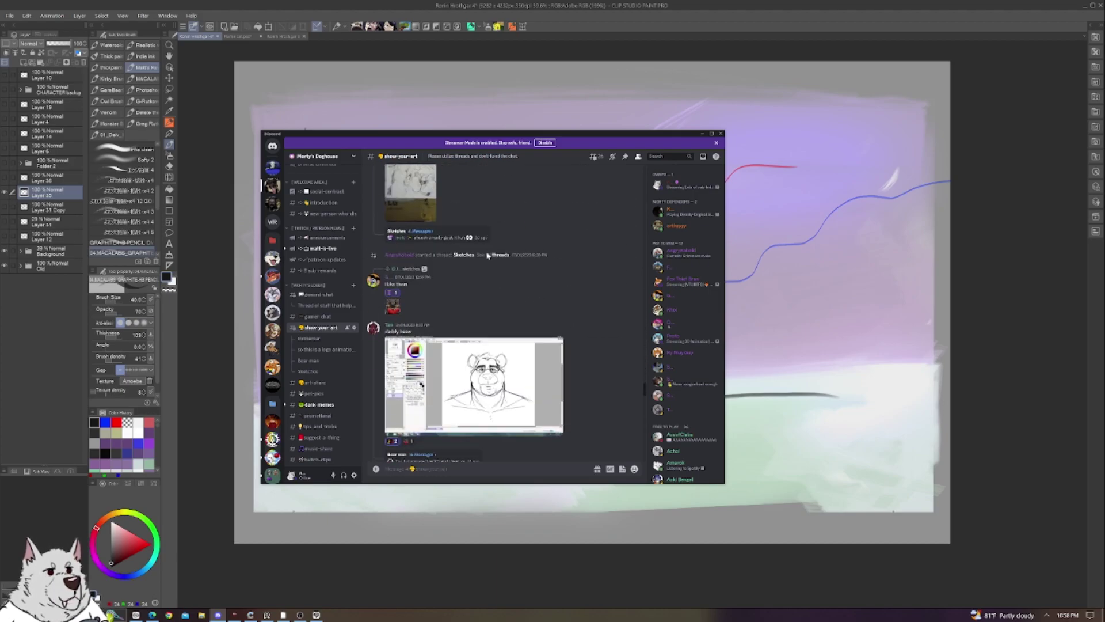
drag(401, 137, 404, 133)
key(alt+Tab)
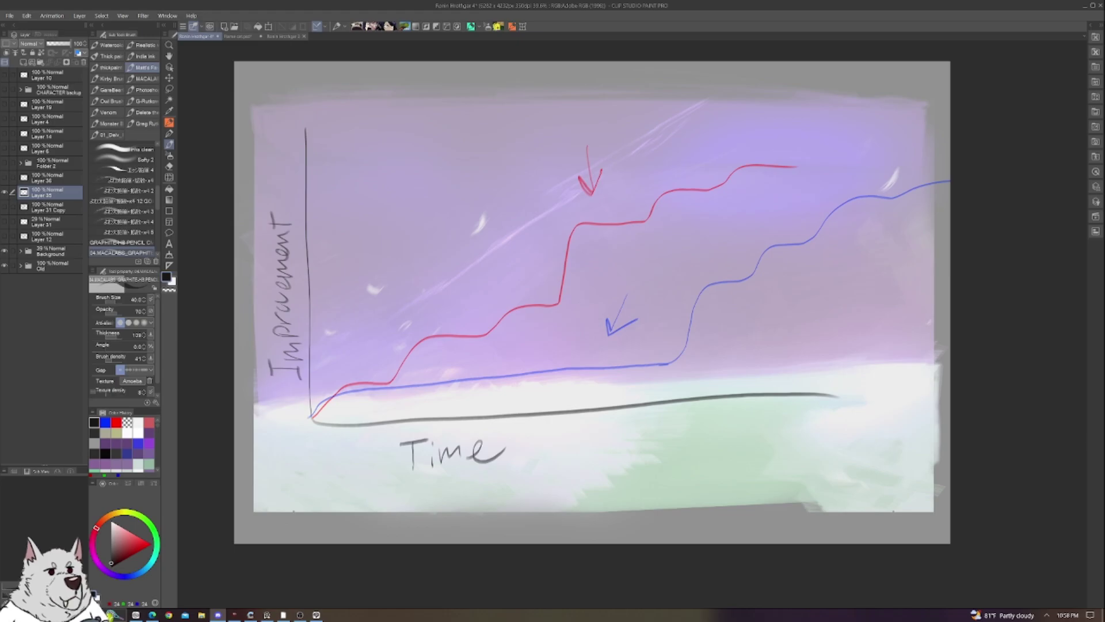
Step: Hide the improvement graph's layer and show Folder 2 with the armoured lion sketch
click(4, 192)
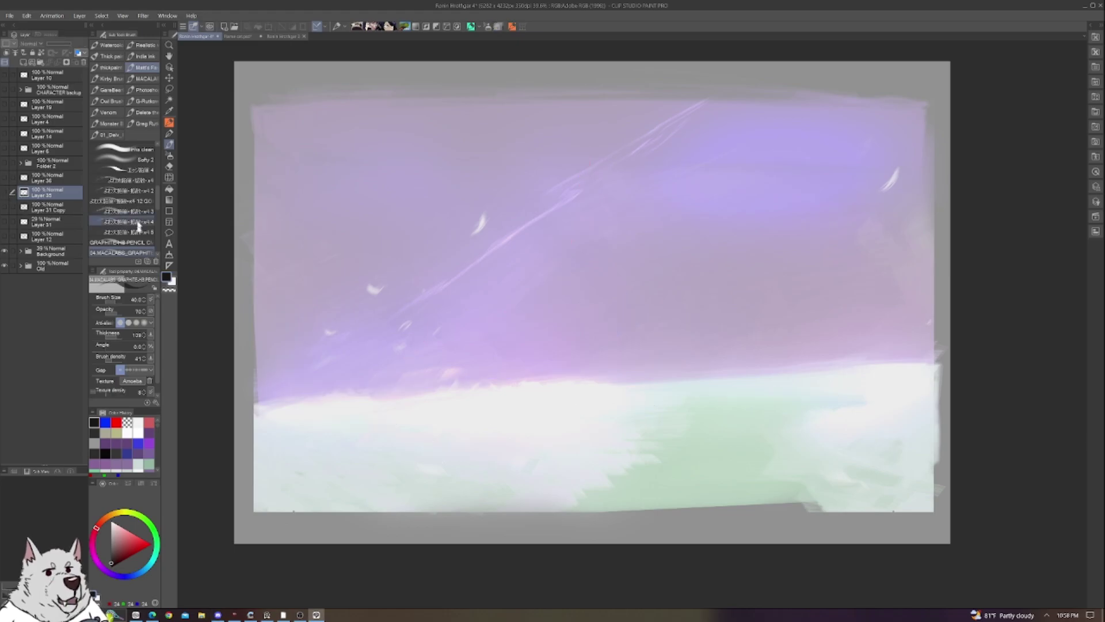
click(37, 177)
click(40, 163)
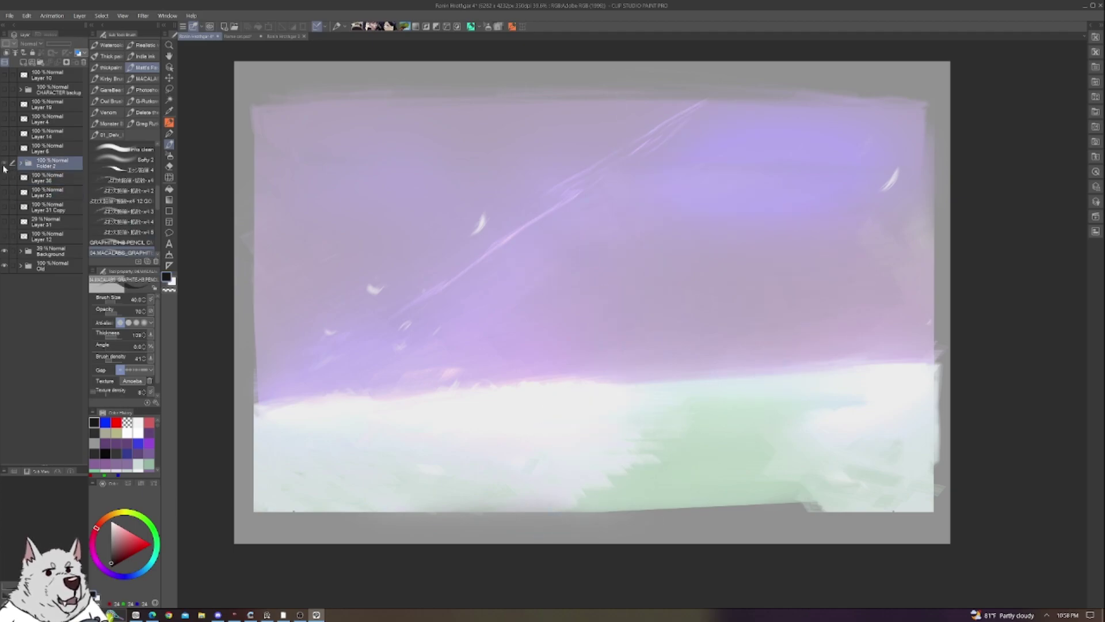
click(4, 162)
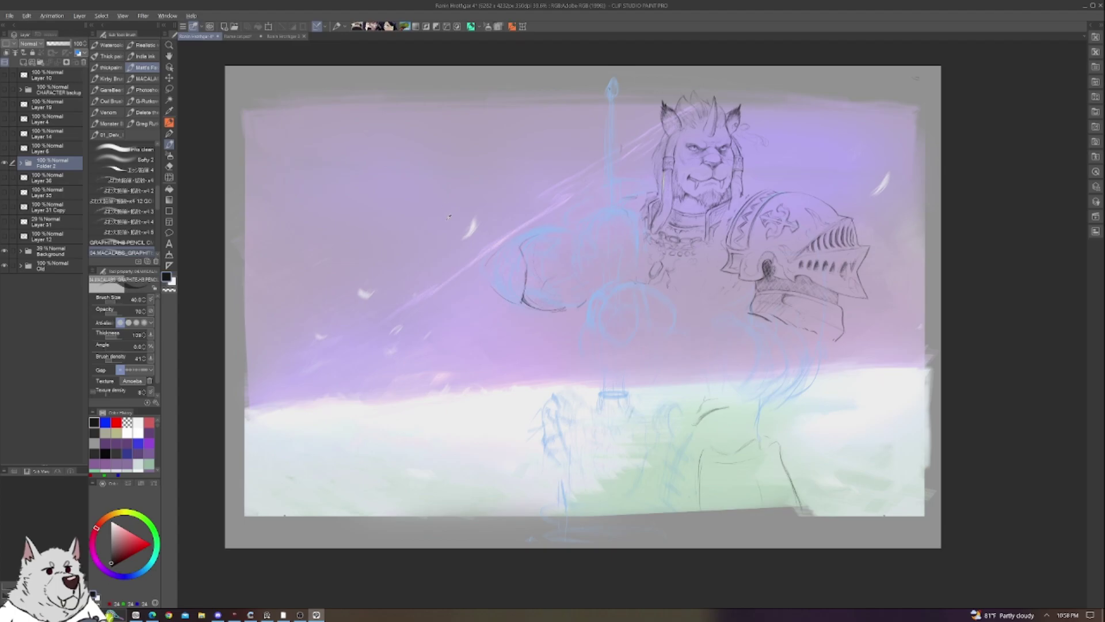
Step: Hide Folder 2 and show the rough full-figure character sketch on Layer 31 Copy, keeping the graph layer hidden
scroll(647, 398, down, 1)
click(5, 163)
click(4, 178)
click(4, 183)
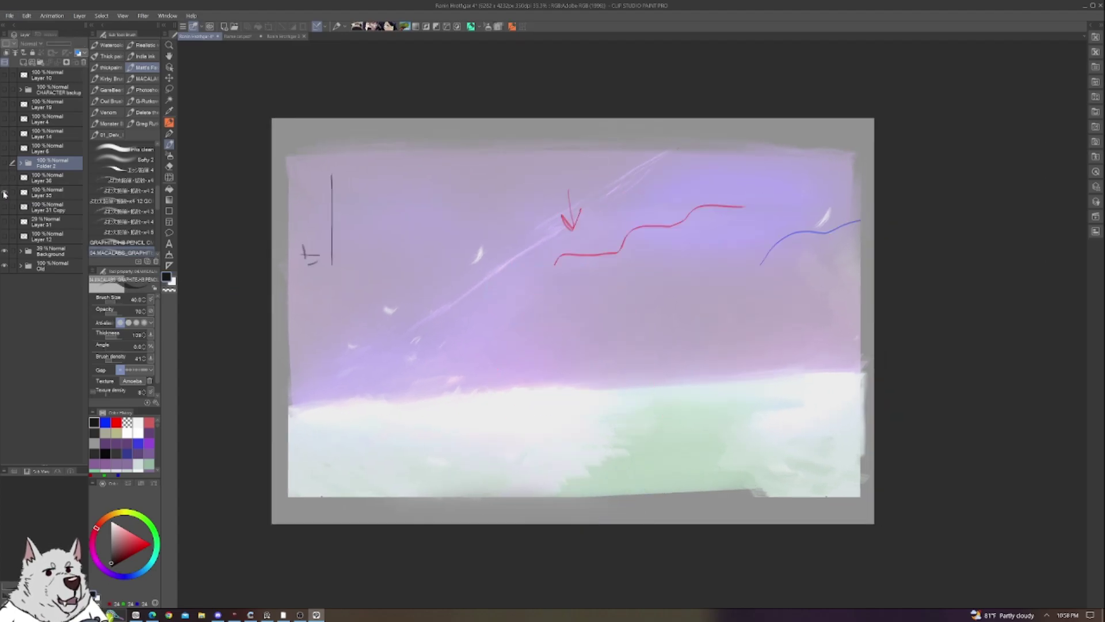
click(4, 203)
click(4, 198)
click(4, 195)
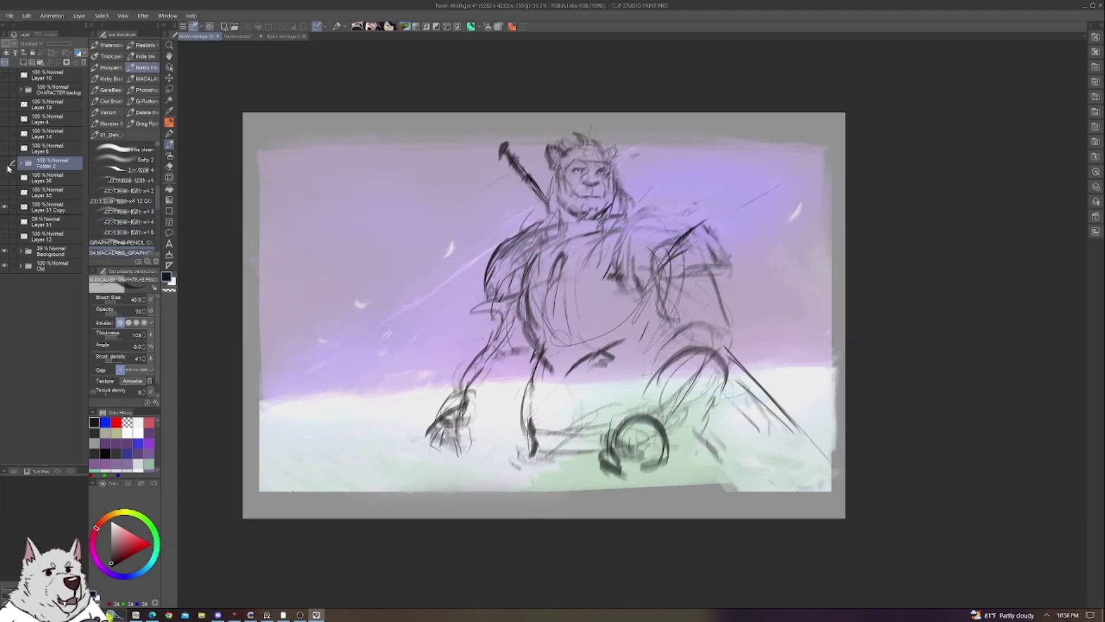
Step: Switch to the red cat illustration's document and examine the muscular figure up close
click(247, 36)
scroll(462, 247, up, 4)
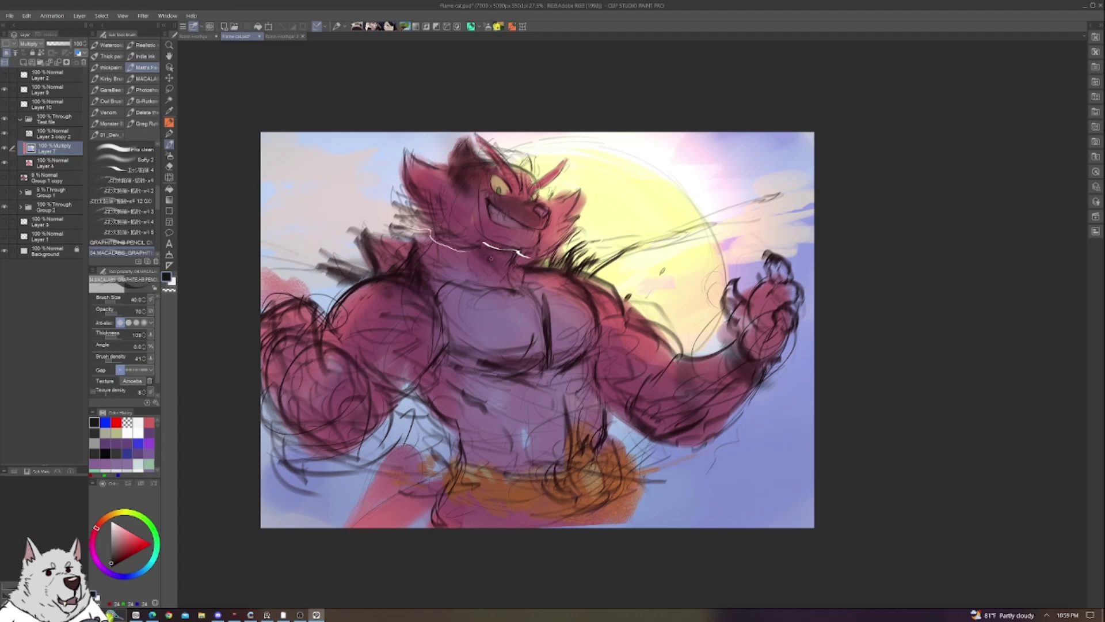
scroll(537, 330, up, 2)
scroll(537, 330, down, 2)
scroll(498, 250, up, 1)
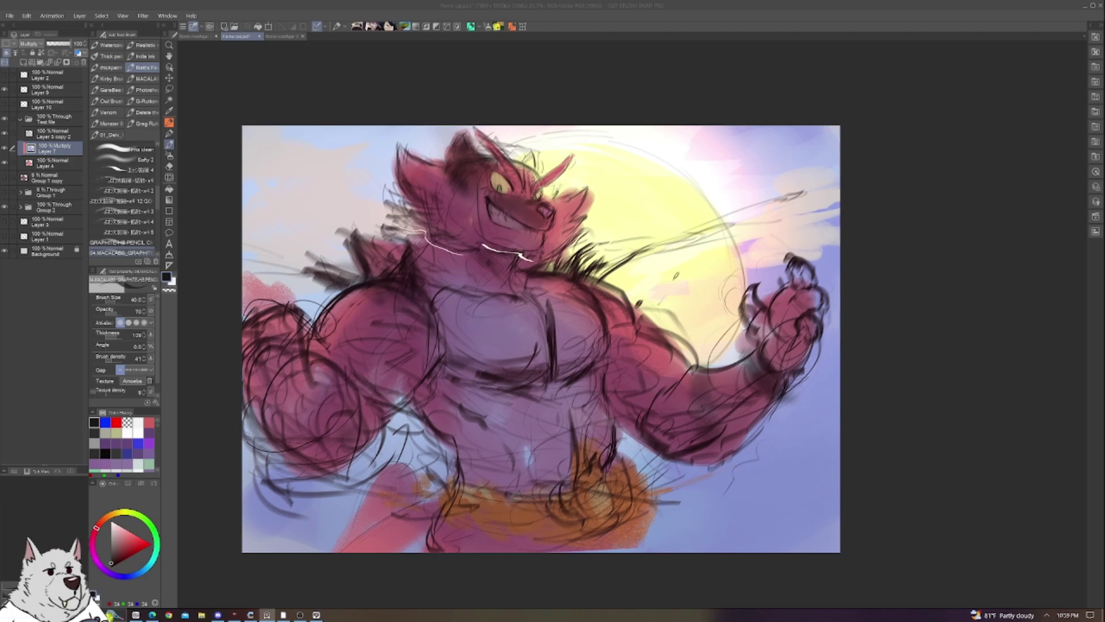
Step: Bring the reference painting of the blue horned figure beside the red cat illustration, examine it, and move it off the canvas
drag(615, 144, 1007, 206)
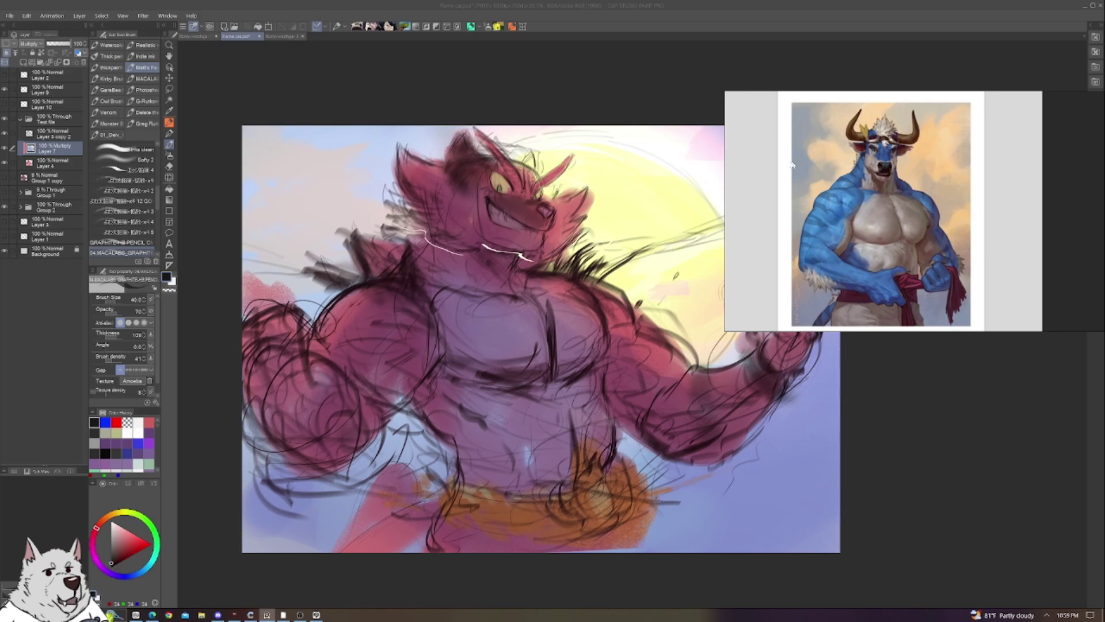
drag(795, 165, 661, 0)
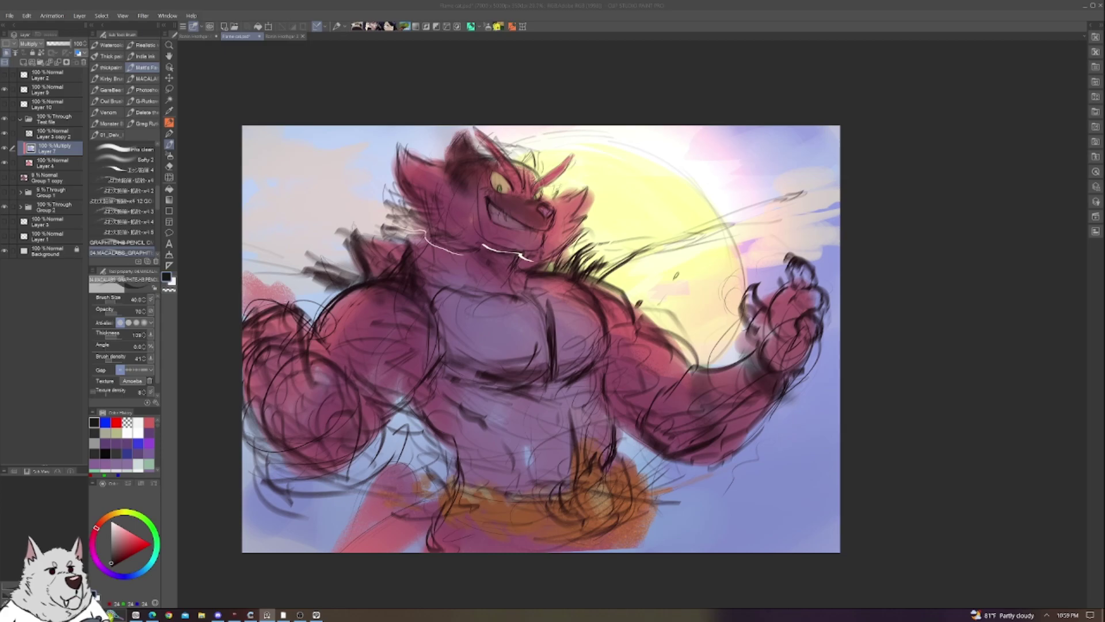
key(alt+Tab)
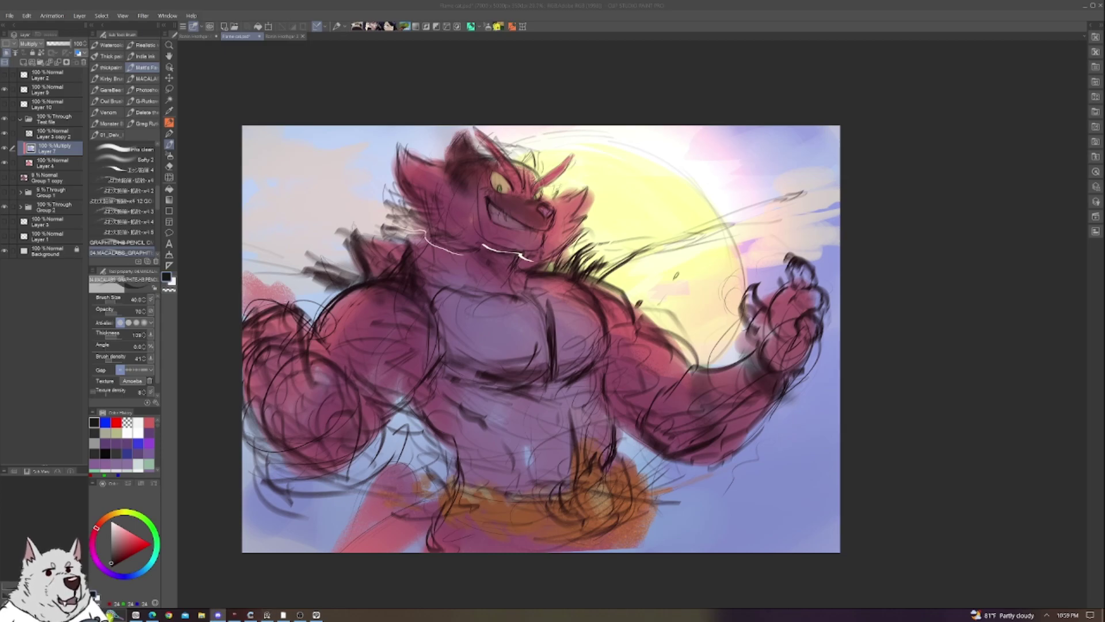